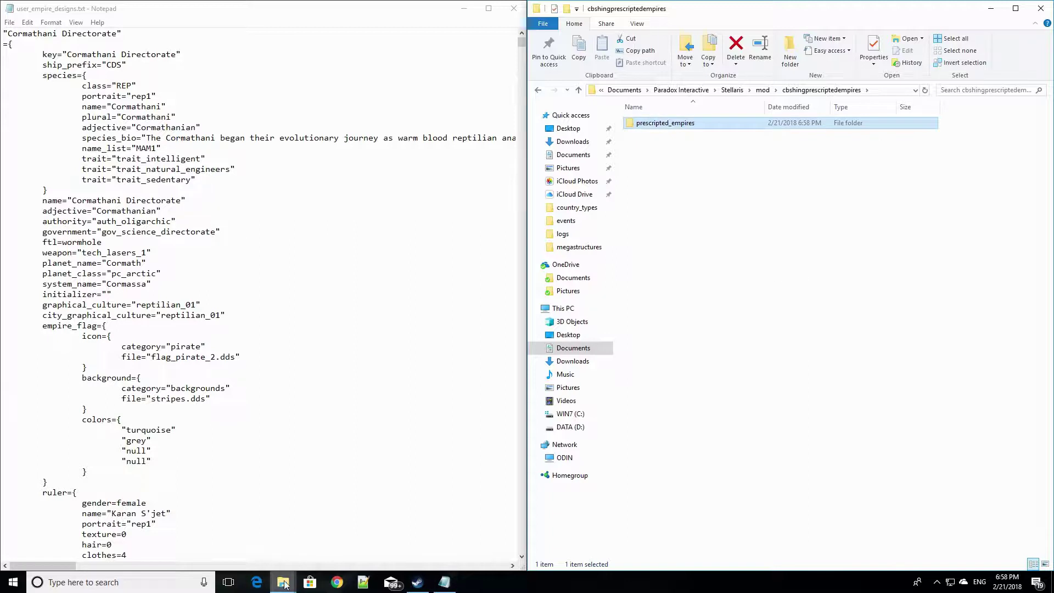
Open the Stellaris game folder at D:\Steam\steamapps\common\Stellaris in a new File Explorer window
click(279, 338)
click(47, 426)
double_click(181, 181)
double_click(151, 169)
double_click(126, 123)
scroll(128, 406, down, 3)
double_click(127, 405)
double_click(126, 261)
scroll(212, 253, down, 1)
Copy the name of the game's prescripted_countries folder and rename the mod's prescripted_empires folder as prescripted_countries
click(287, 91)
right_click(150, 310)
click(222, 543)
key(ctrl+c)
click(648, 516)
right_click(678, 123)
click(703, 401)
key(ctrl+v)
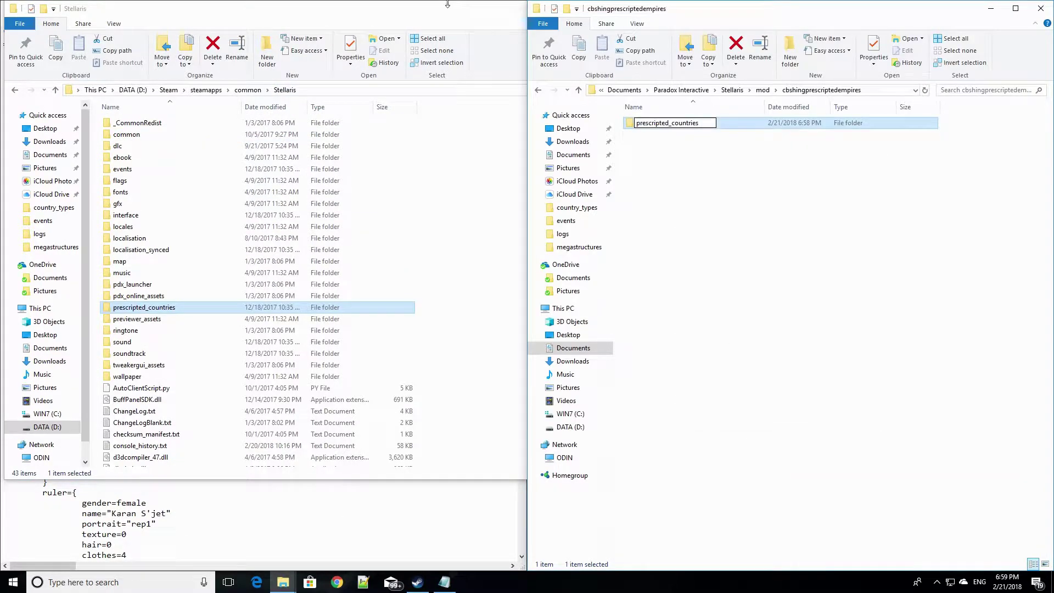
Open the mod's prescripted_countries folder and bring the game's Stellaris folder window back up
click(447, 6)
click(886, 8)
double_click(686, 124)
click(284, 582)
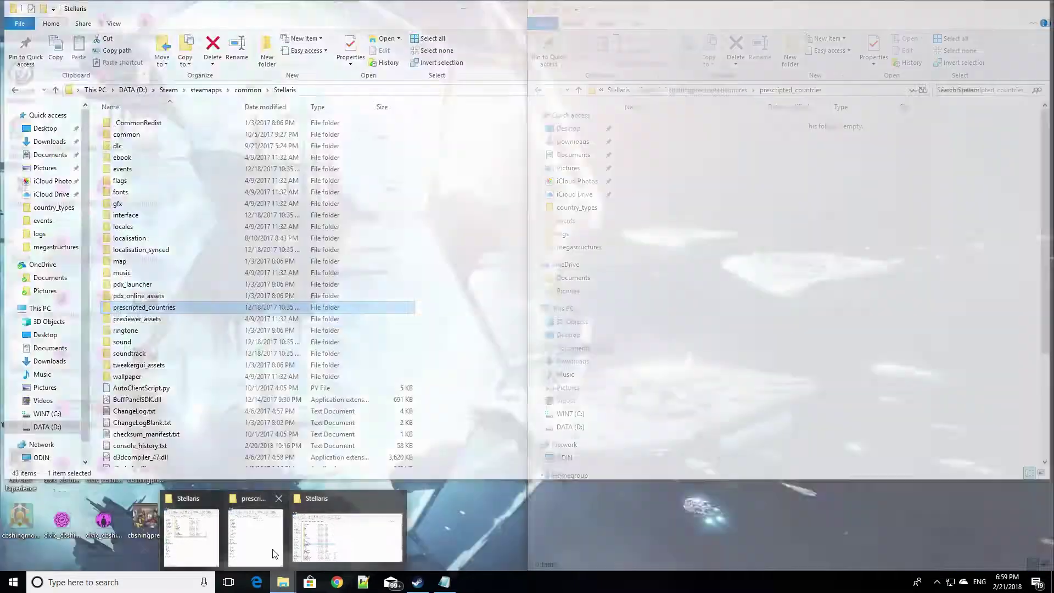
click(335, 541)
Copy 00_top_countries.txt from the game's prescripted_countries folder into the mod's folder and rename the copy as cbshing_prescripted_empires.txt
double_click(203, 309)
double_click(200, 313)
key(Down)
key(ctrl+c)
key(super+Left)
right_click(686, 165)
click(714, 241)
right_click(671, 124)
click(723, 390)
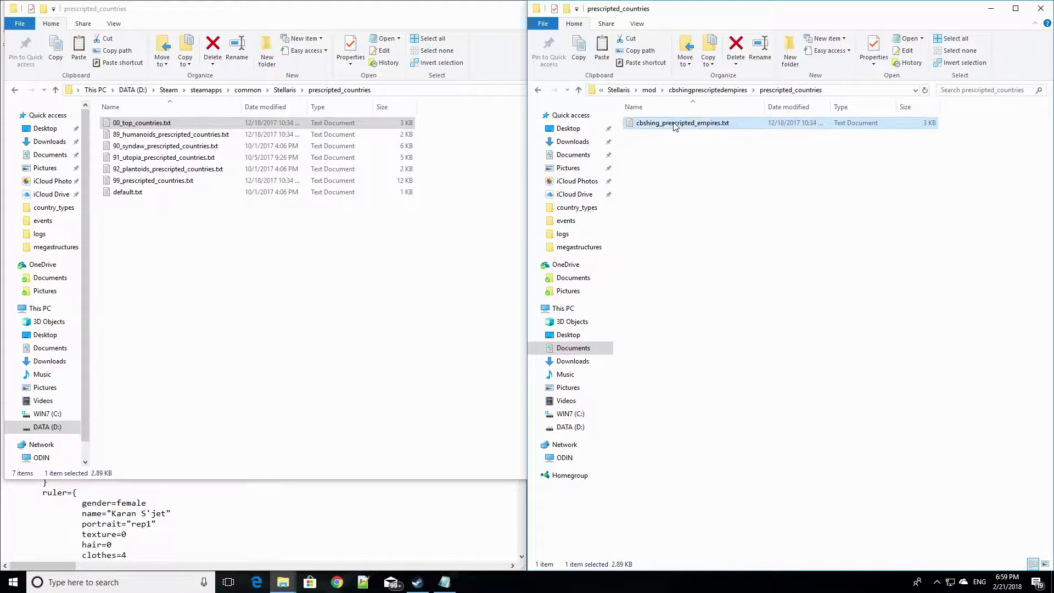
Open cbshing_prescripted_empires.txt in Notepad and place it beside user_empire_designs.txt
double_click(675, 127)
click(433, 13)
click(1040, 8)
key(super+Right)
click(285, 159)
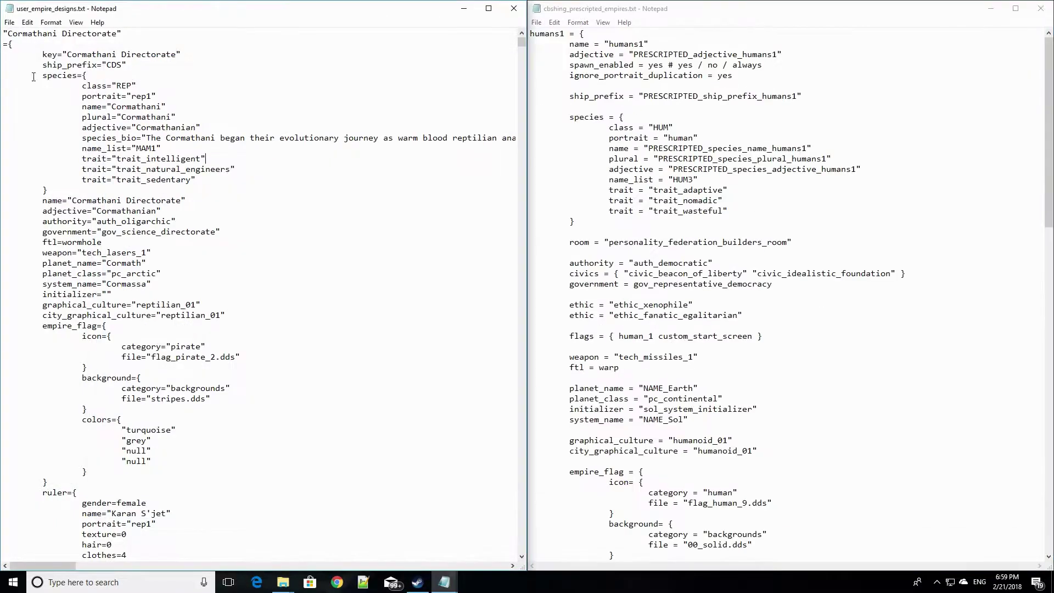
Replace the entire contents of cbshing_prescripted_empires.txt with the full text of user_empire_designs.txt
key(ctrl+a)
key(ctrl+c)
click(673, 172)
key(ctrl+a)
key(ctrl+v)
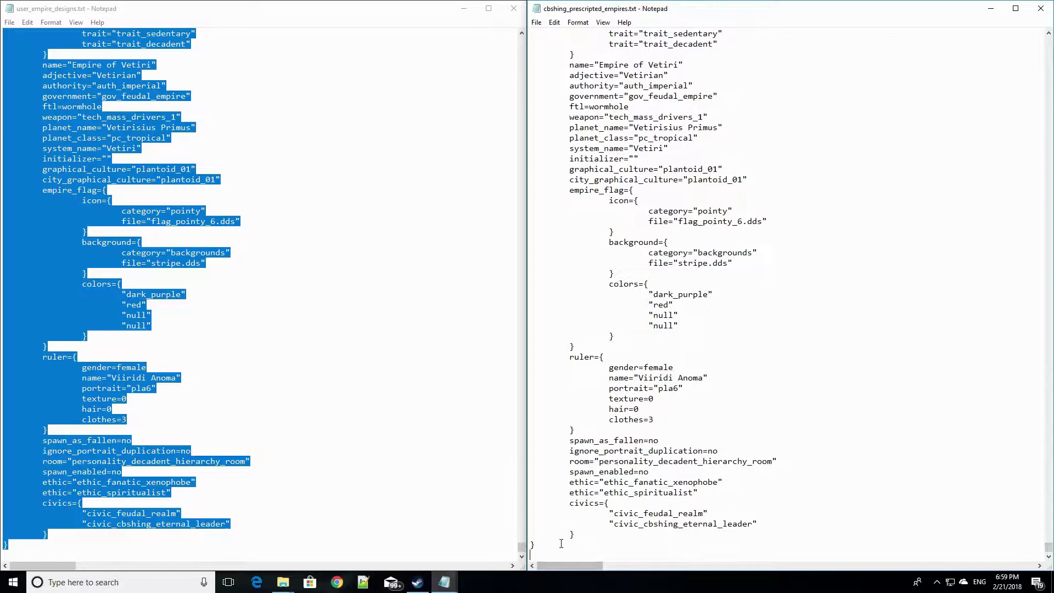
Cut everything from the "Imperium of Vetiri" entry to the end of cbshing_prescripted_empires.txt
scroll(624, 226, up, 20)
scroll(584, 174, up, 20)
scroll(557, 205, up, 20)
scroll(563, 220, down, 9)
shift+click(532, 231)
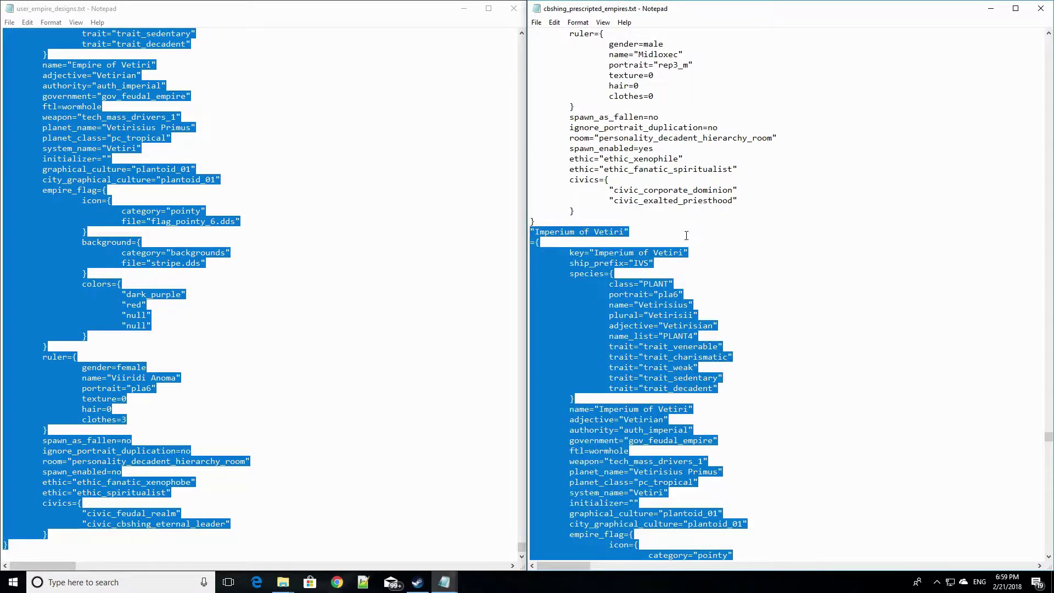
key(ctrl+x)
Go through the remaining empire entries in cbshing_prescripted_empires.txt and separate them with blank lines
scroll(698, 311, up, 20)
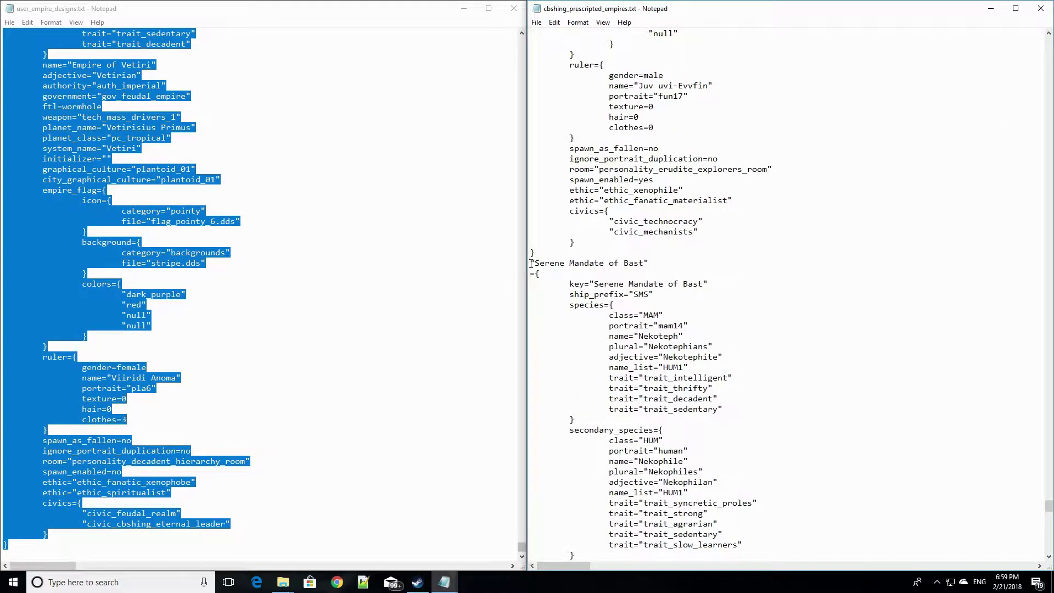
scroll(559, 396, down, 20)
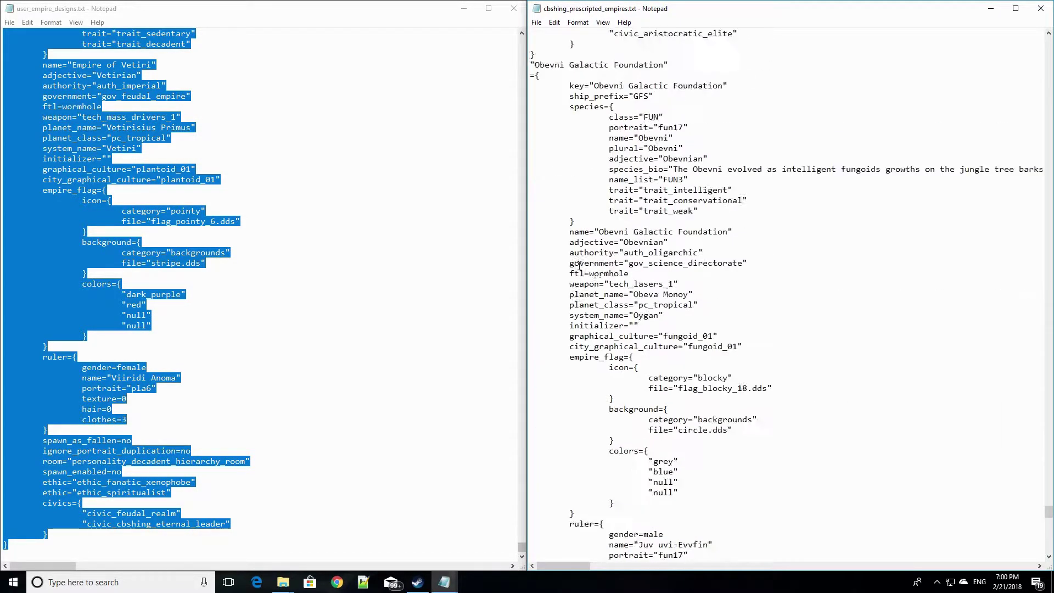
scroll(574, 267, up, 20)
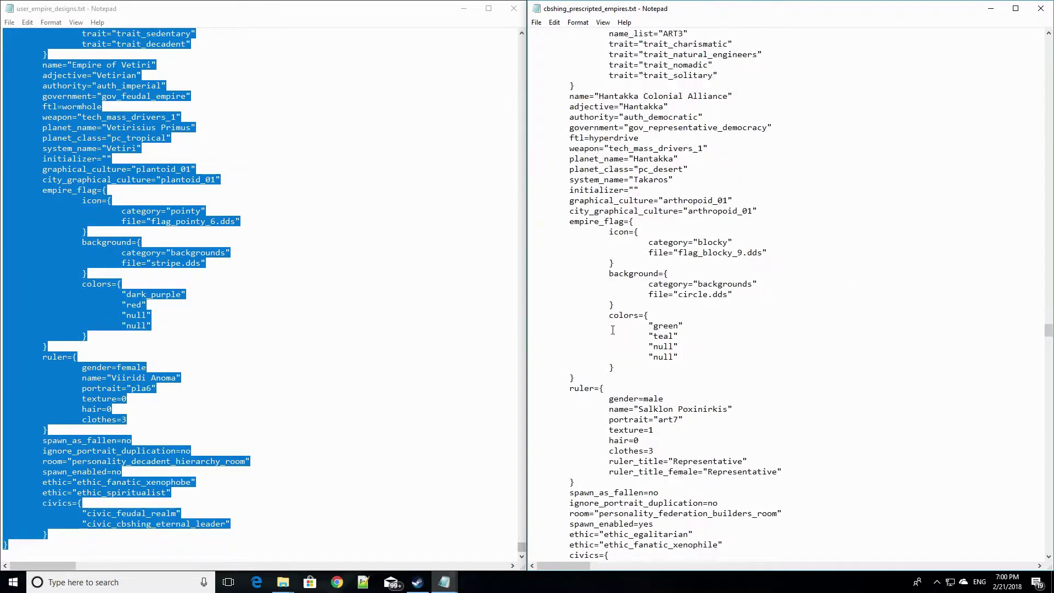
scroll(610, 331, up, 20)
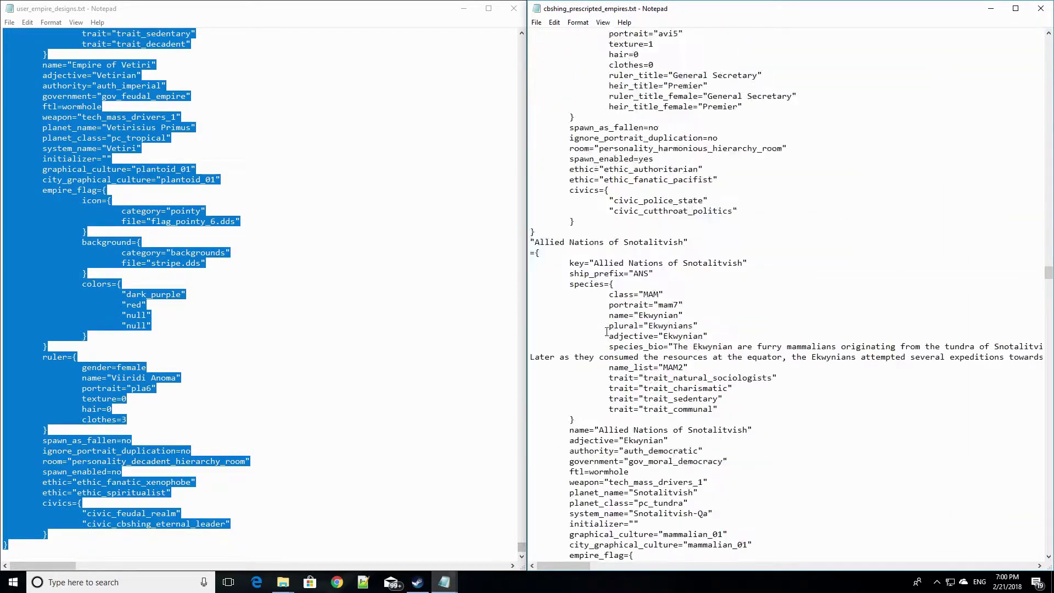
scroll(606, 332, up, 20)
scroll(599, 274, down, 10)
scroll(589, 227, up, 13)
scroll(582, 264, up, 20)
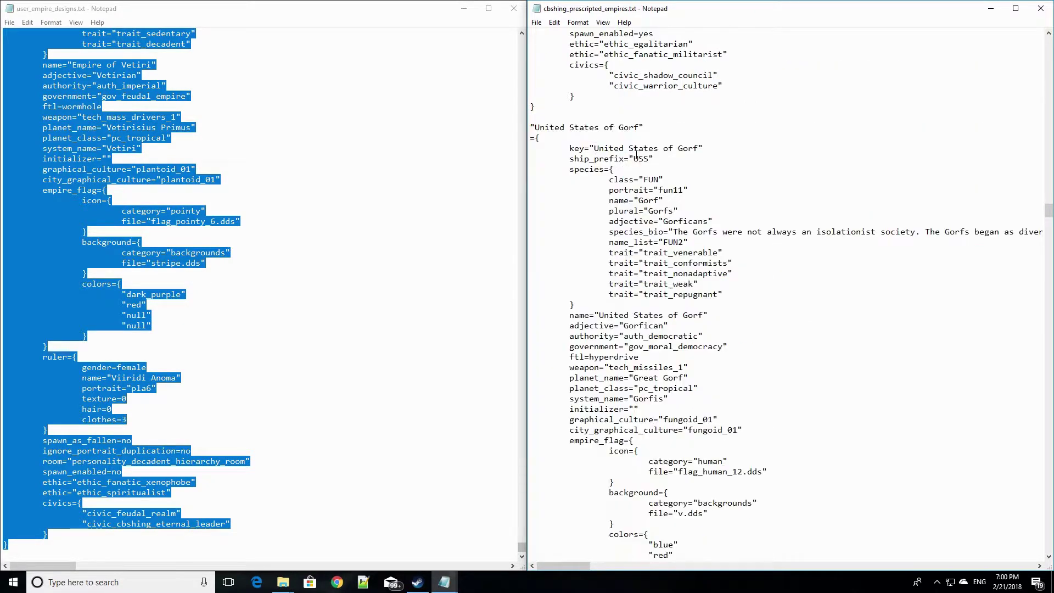
scroll(572, 297, up, 20)
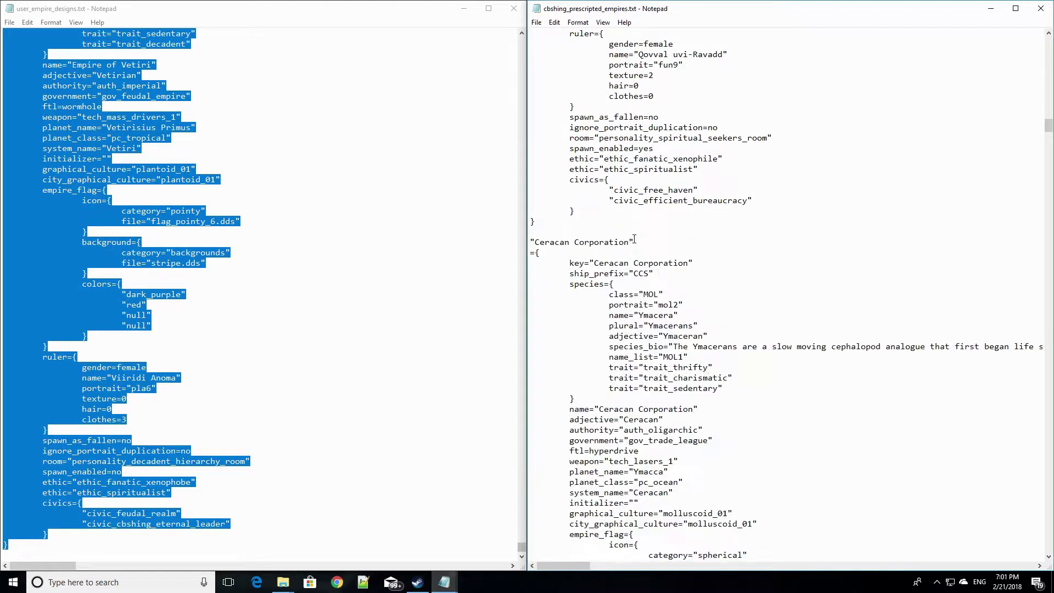
scroll(635, 239, down, 20)
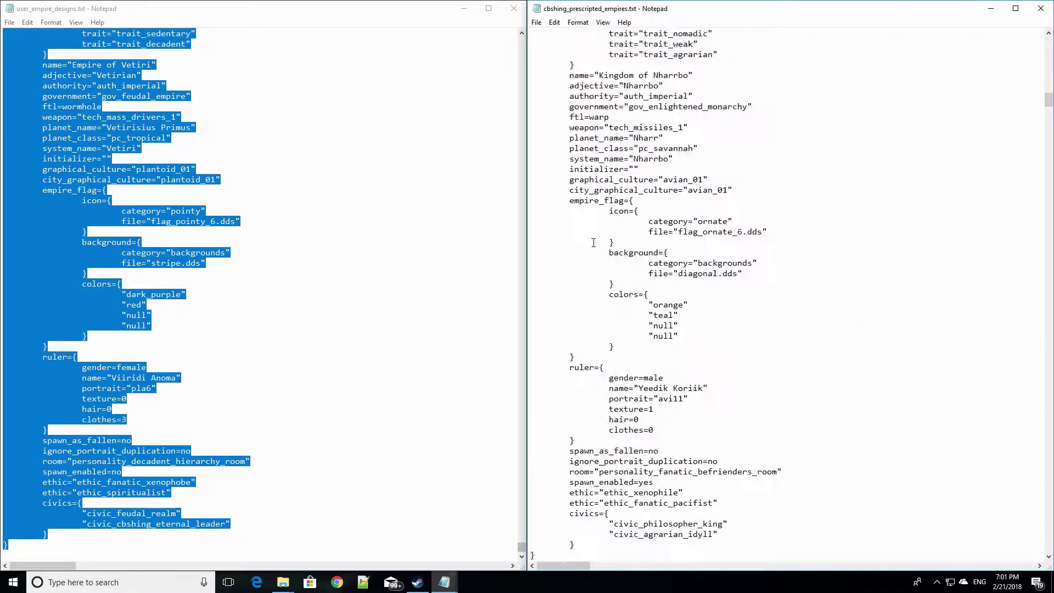
scroll(593, 242, down, 20)
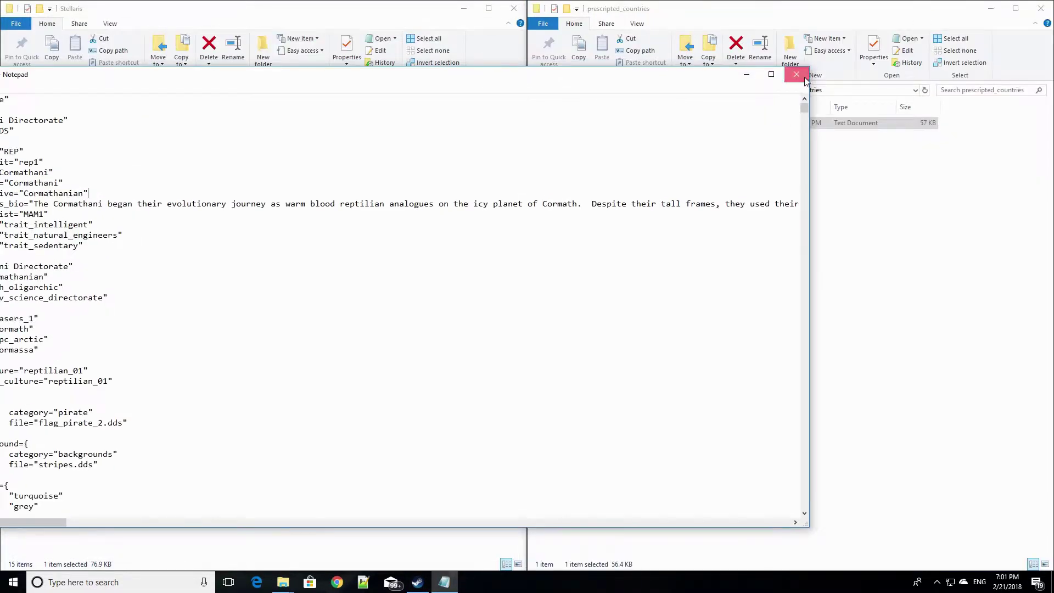
Close the Notepad file, return to the cbshingprescriptedempires folder, and locate its .mod file in the Stellaris mod folder
click(793, 75)
click(741, 93)
double_click(141, 159)
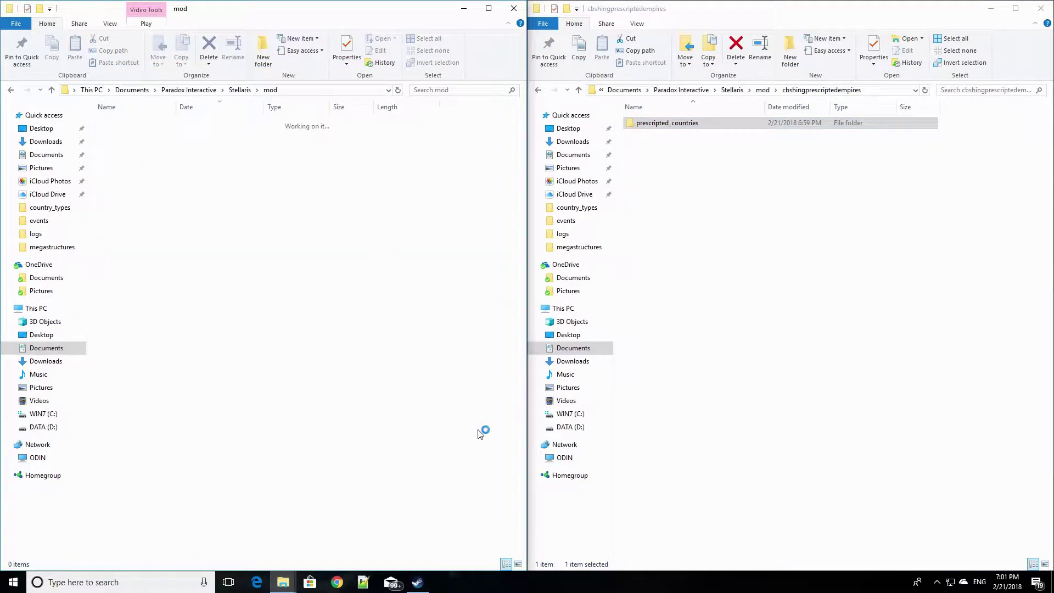
scroll(135, 498, down, 4)
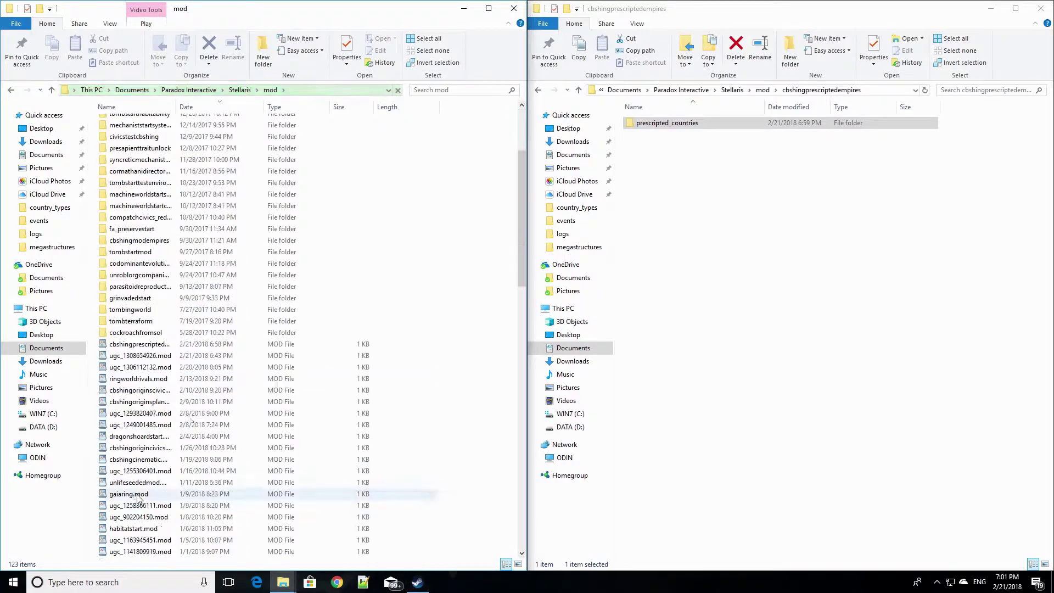
click(163, 347)
Copy the thumbnail image cbshingprescriptedempires.jpg from the desktop into the cbshingprescriptedempires mod folder
click(465, 8)
click(492, 39)
click(1018, 13)
click(154, 516)
click(160, 466)
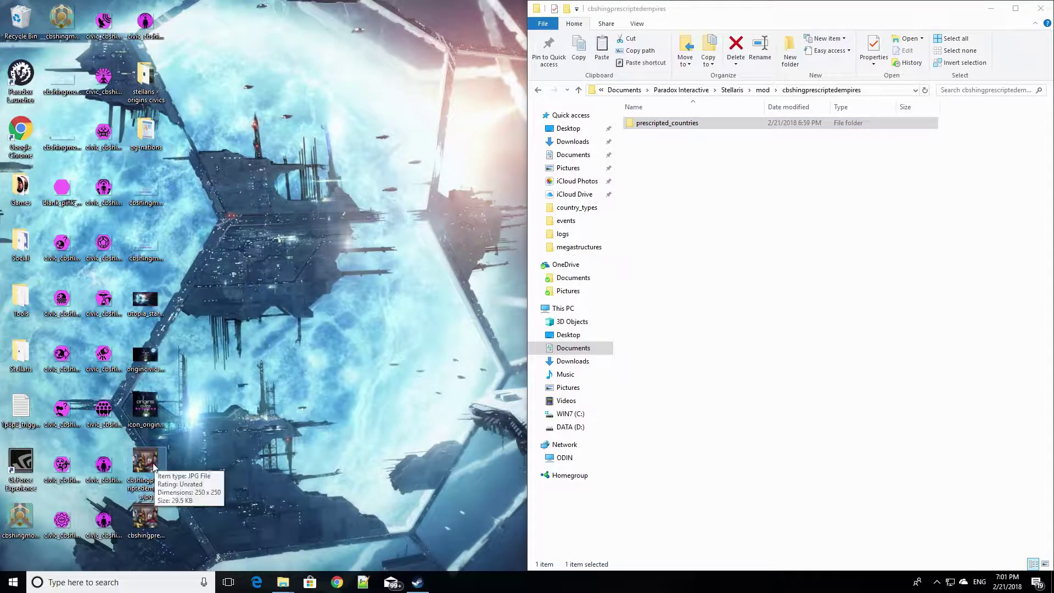
drag(153, 466, 836, 254)
Open cbshingprescriptedempires.mod in Notepad++ and add the line picture="cbshingprescriptedempires.jpg" after the tags block
mouse_move(282, 583)
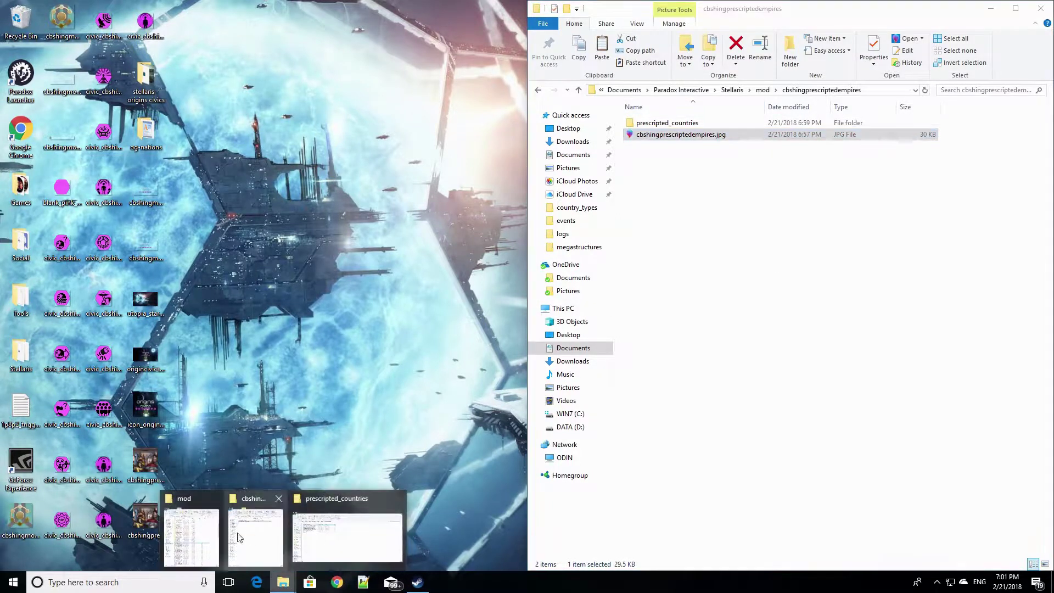
click(211, 527)
right_click(151, 346)
click(329, 132)
click(239, 138)
key(Return)
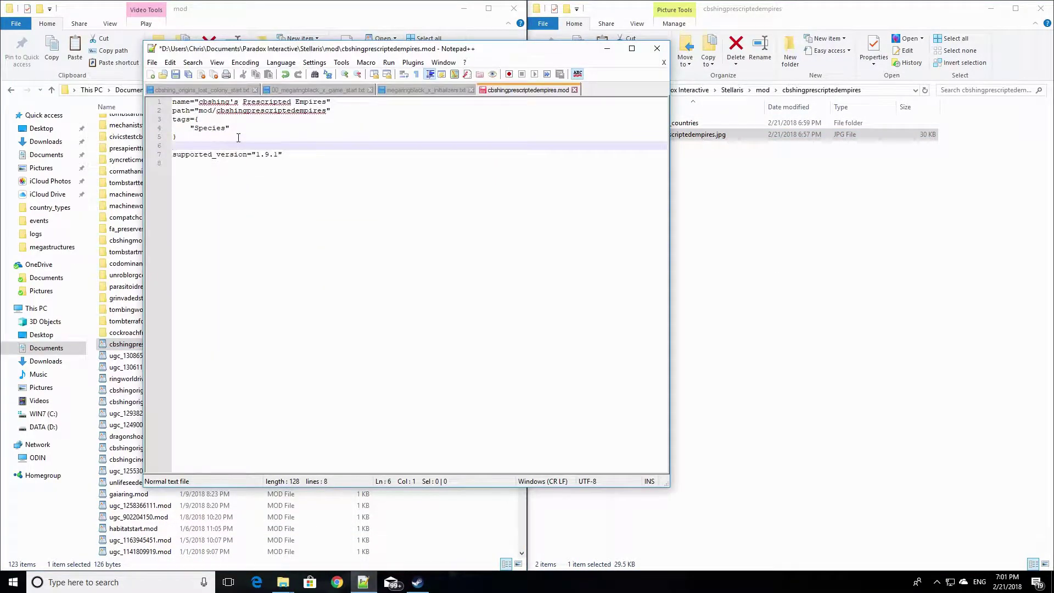
drag(373, 53, 271, 109)
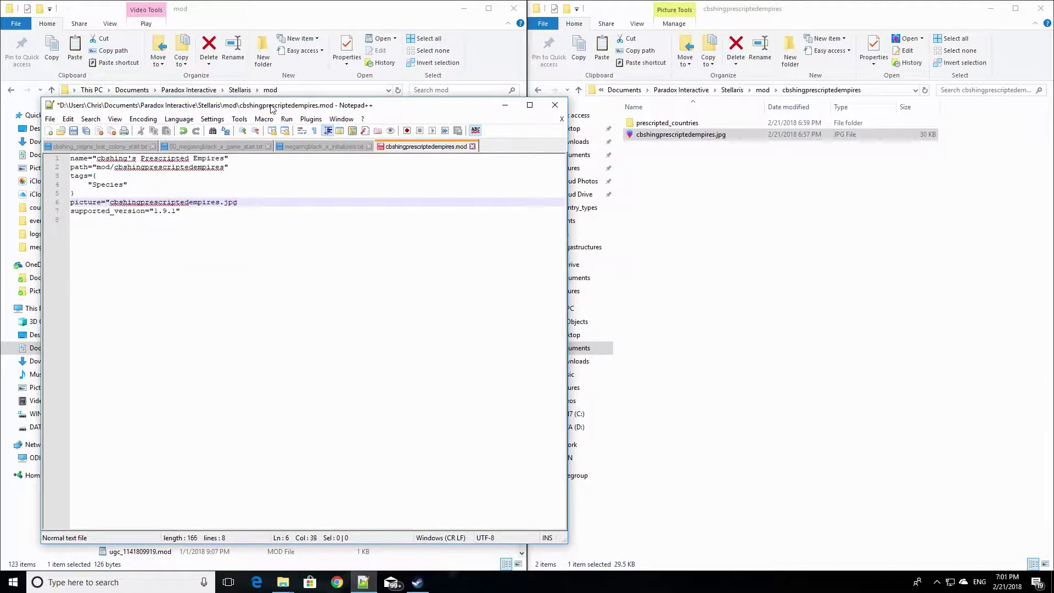
click(262, 218)
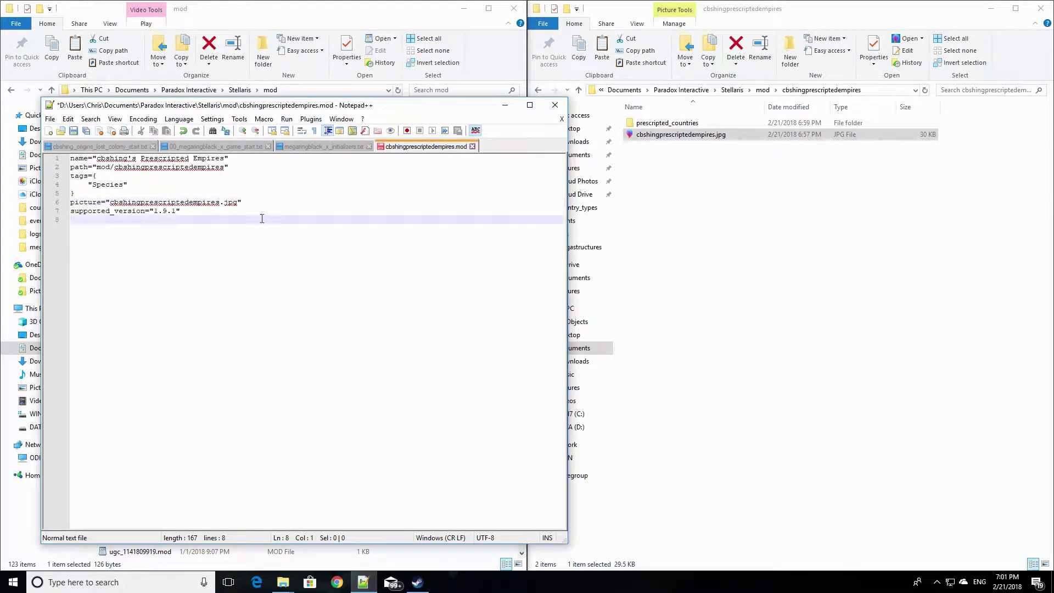
Save cbshingprescriptedempires.mod and close the file
right_click(439, 180)
click(360, 203)
click(473, 147)
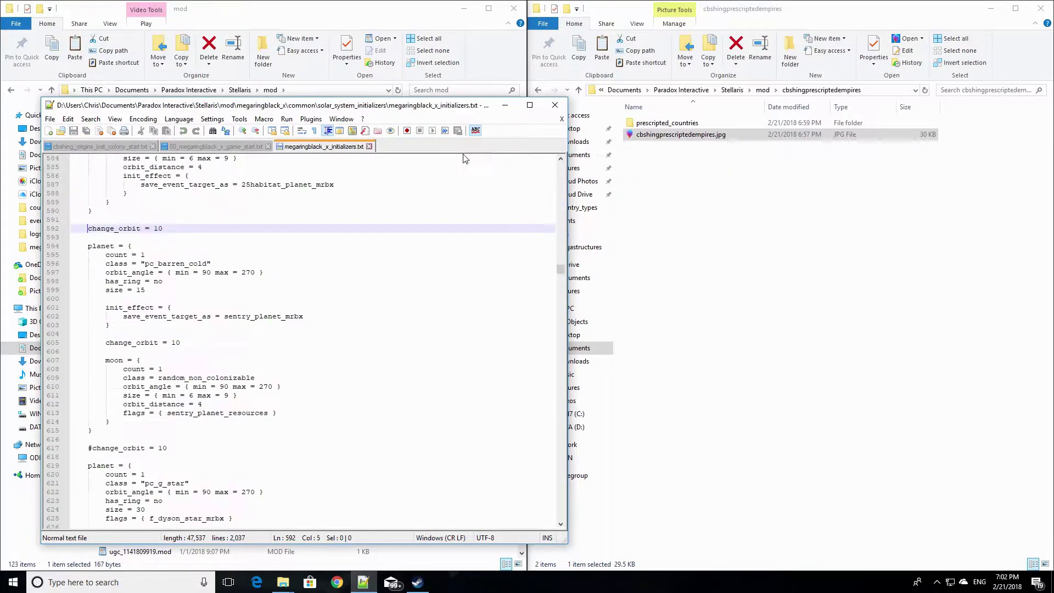
Copy cbshingprescriptedempires.mod into the cbshingprescriptedempires folder and rename the copy as the mod's descriptor file
click(505, 104)
click(173, 348)
key(ctrl+c)
click(709, 168)
key(ctrl+v)
right_click(685, 146)
click(724, 393)
text(des)
Switch to Steam, launch Stellaris, and open the launcher's list of available mods
click(416, 586)
click(182, 113)
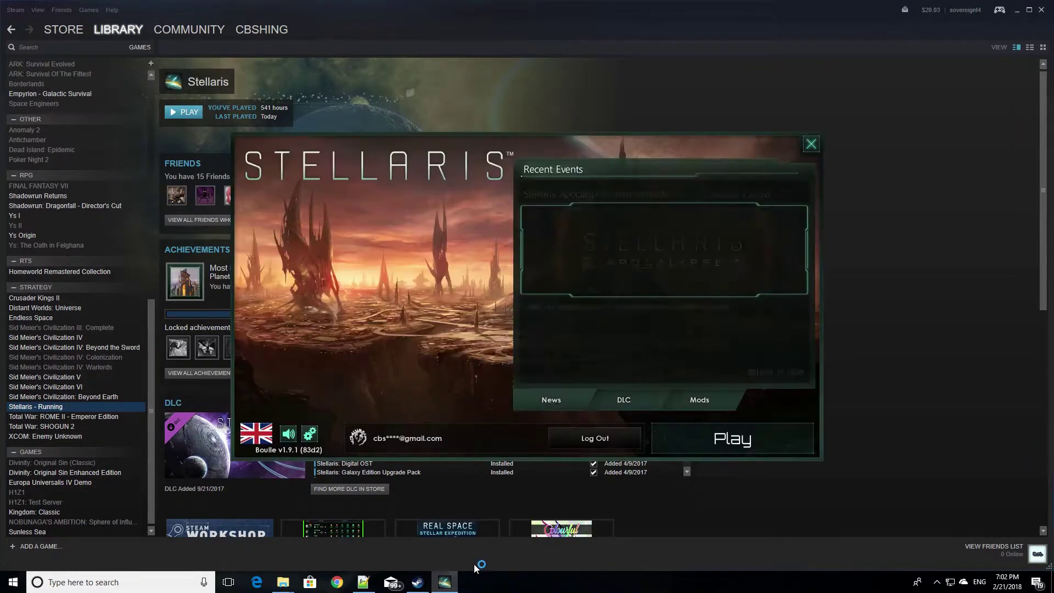
click(714, 401)
Go through the launcher's list of available mods and start the game
scroll(632, 336, down, 5)
scroll(650, 332, up, 5)
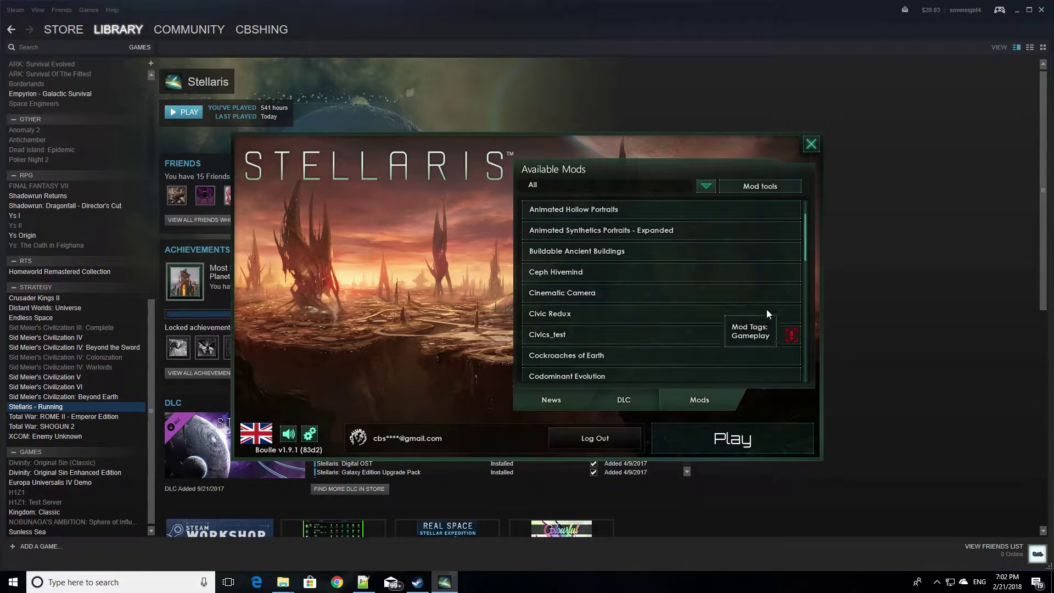
scroll(743, 330, up, 4)
scroll(736, 331, up, 2)
drag(805, 236, 809, 390)
click(733, 439)
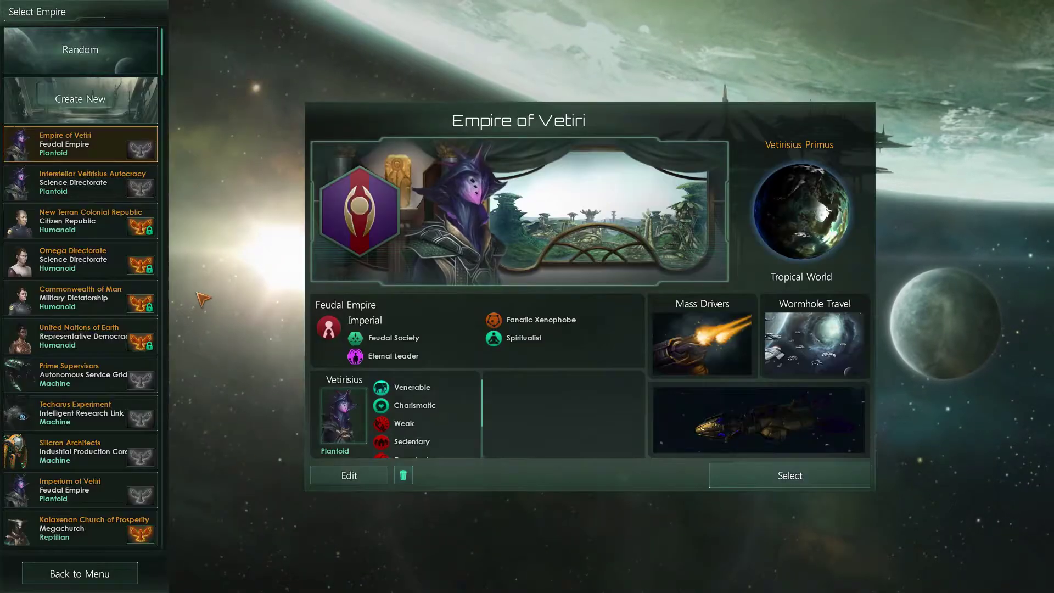
View the Kalaxenan Church of Prosperity at the end of the empire list
drag(162, 52, 132, 548)
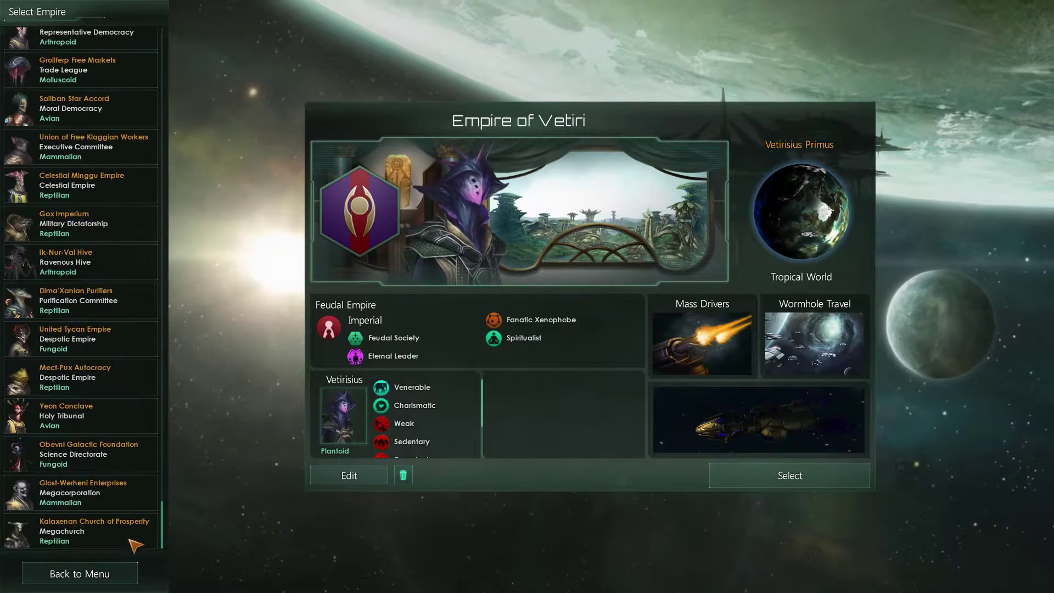
click(133, 539)
scroll(150, 418, up, 10)
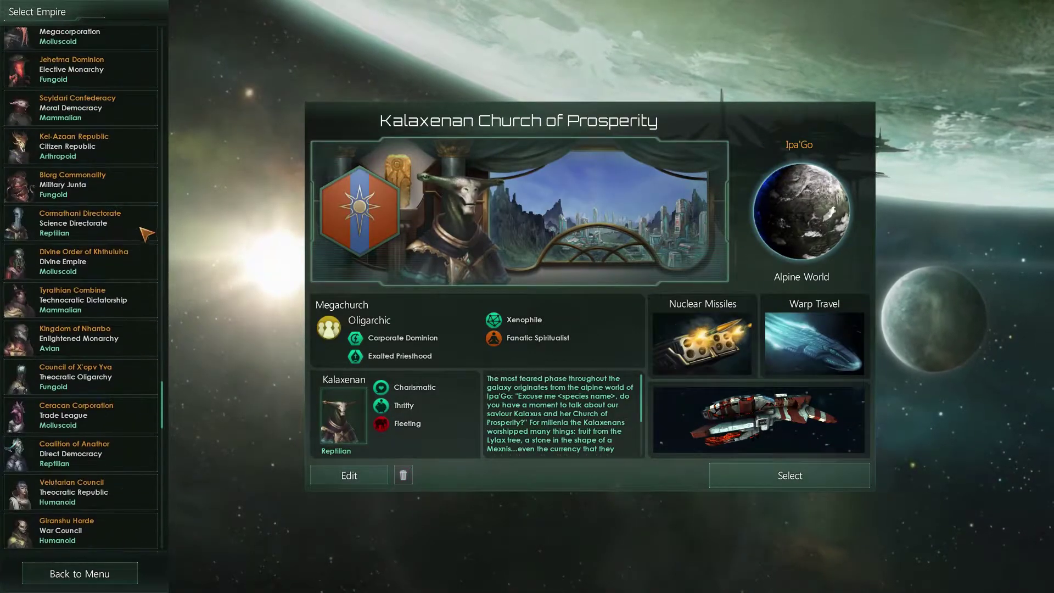
Capture a screenshot of each empire from Cormathani Directorate through Velutarian Council
click(110, 222)
key(F12)
click(147, 274)
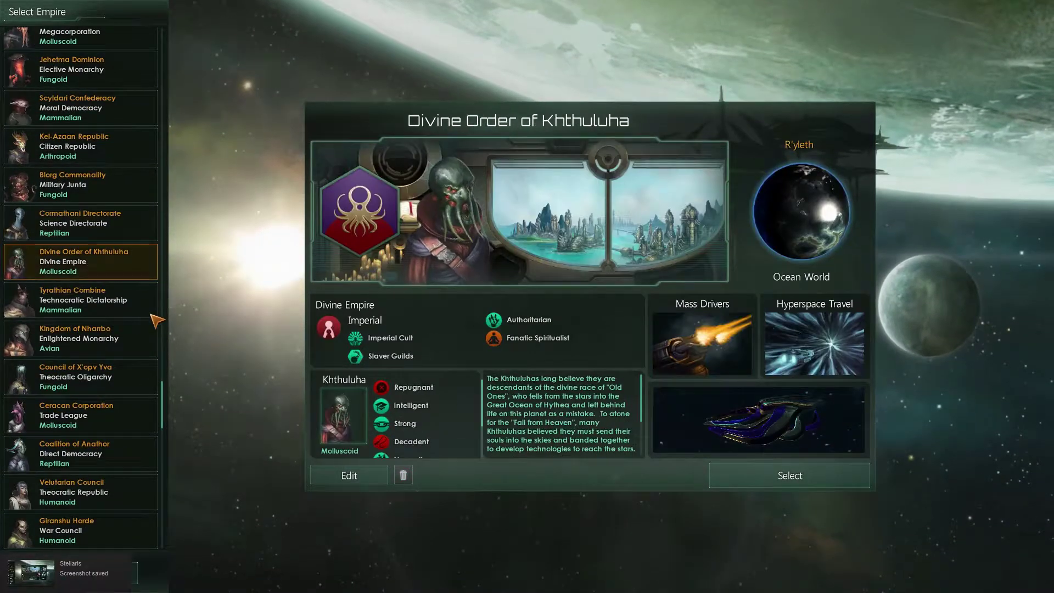
click(139, 311)
click(140, 343)
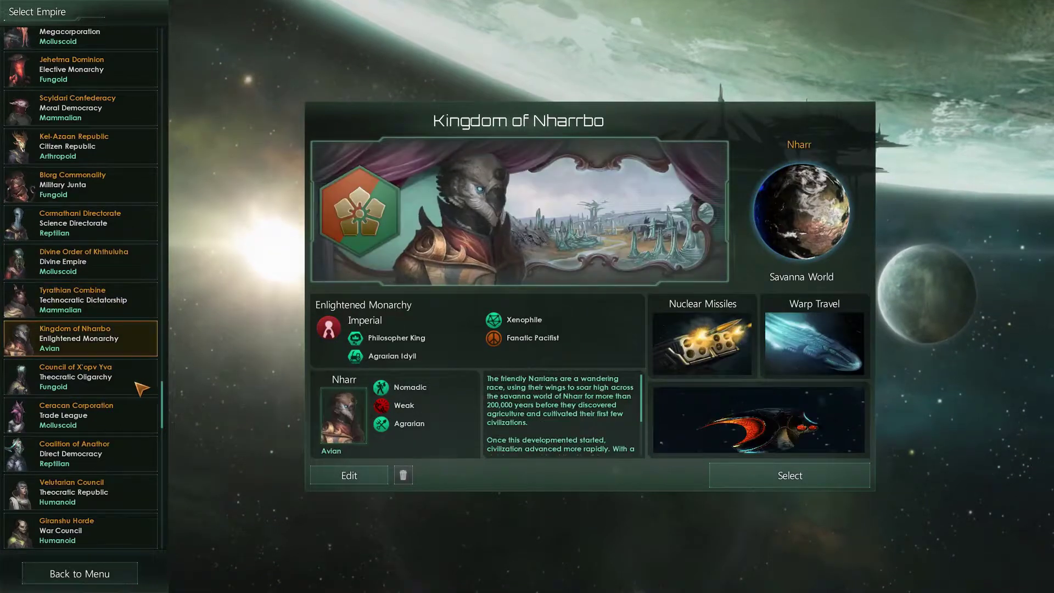
click(140, 384)
click(141, 420)
click(144, 466)
click(145, 502)
scroll(145, 503, down, 1)
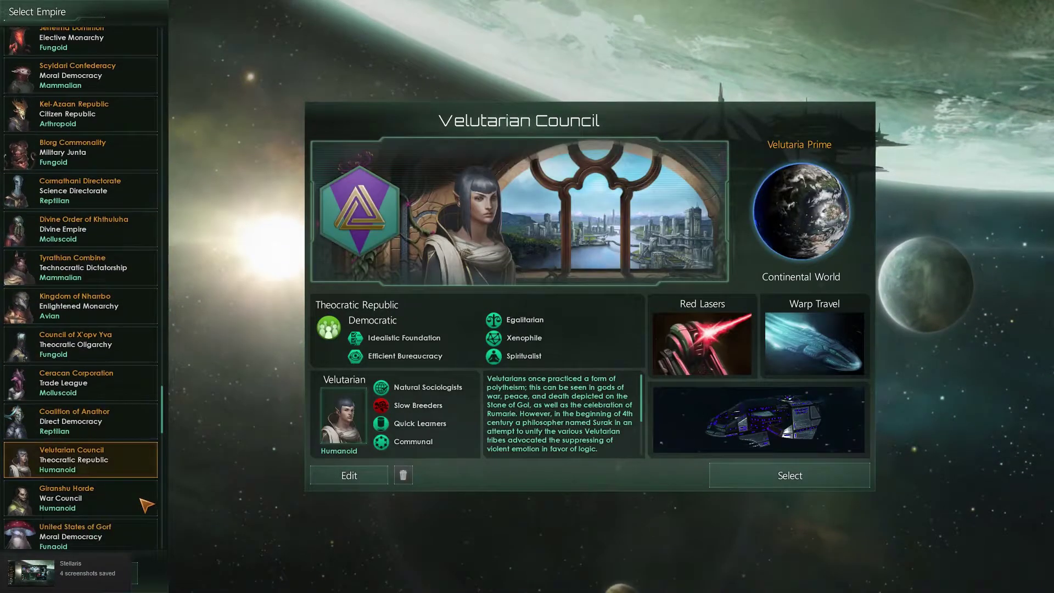
Capture a screenshot of each empire from Giranshu Horde through People's Republic of Tjantahtica
click(146, 502)
scroll(146, 503, down, 1)
click(147, 504)
scroll(147, 504, down, 1)
click(148, 505)
scroll(148, 505, down, 1)
click(147, 505)
scroll(146, 506, down, 1)
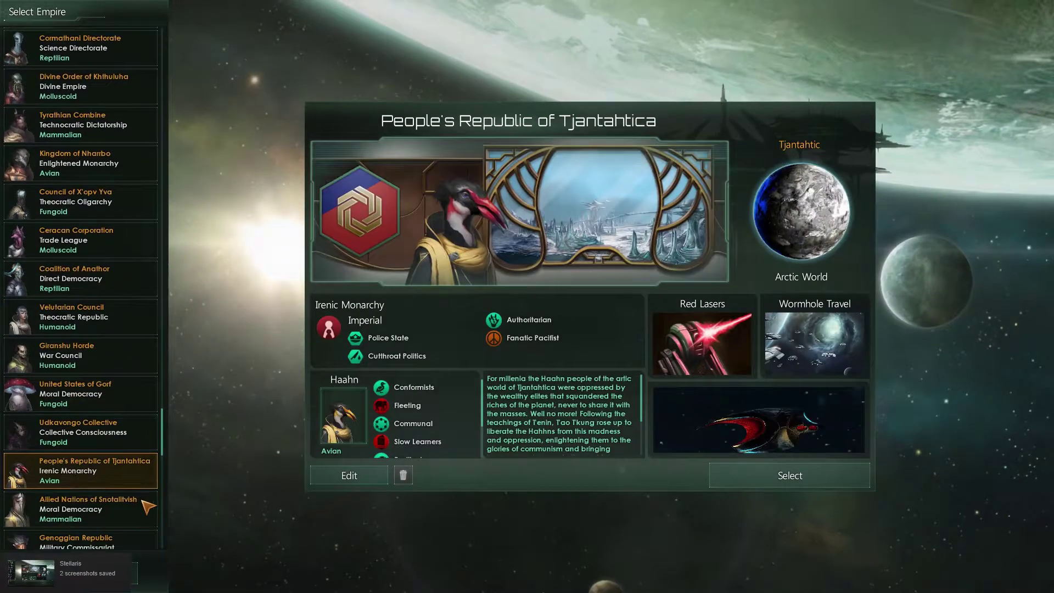
Capture a screenshot of each empire from Allied Nations of Snotalitvish through Grollferp Free Markets
click(146, 506)
scroll(145, 506, down, 1)
click(145, 508)
scroll(145, 508, down, 1)
click(145, 508)
scroll(145, 508, down, 1)
click(143, 511)
scroll(143, 511, down, 1)
click(140, 514)
scroll(140, 515, down, 1)
Capture a screenshot of each empire from Saliban Star Accord through Celestial Minggu Empire
click(137, 518)
scroll(137, 518, down, 1)
scroll(131, 511, down, 1)
click(131, 502)
scroll(131, 501, down, 1)
click(130, 499)
scroll(132, 499, down, 4)
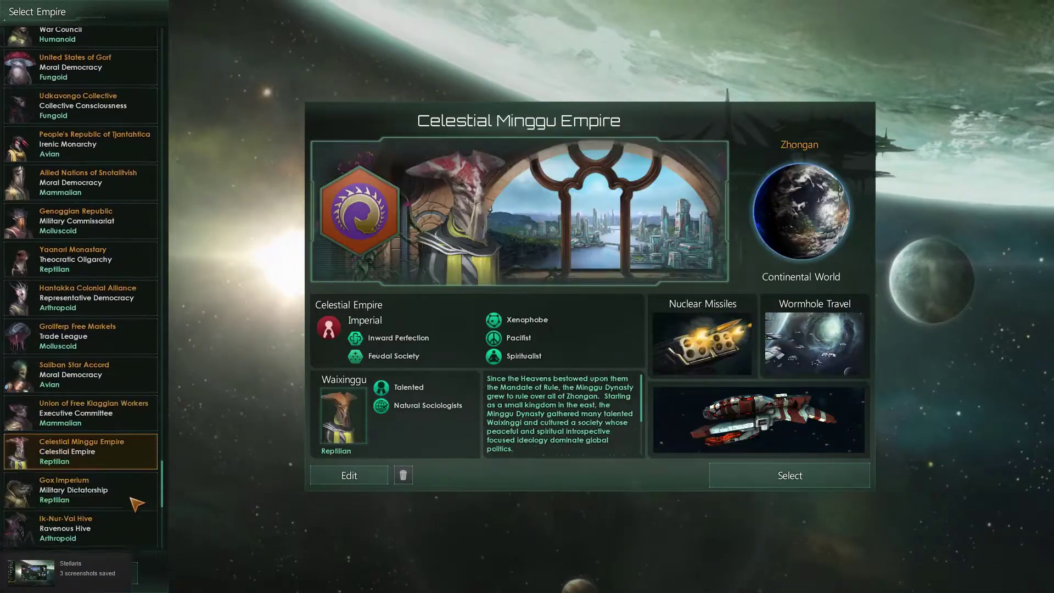
Capture a screenshot of each empire from Gox Imperium through United Tycan Empire
click(150, 379)
click(143, 427)
click(147, 459)
click(142, 494)
scroll(142, 494, down, 1)
Capture a screenshot of each empire from Mect-Pux Autocracy through Kalaxenan Church of Prosperity
click(145, 502)
scroll(145, 503, down, 1)
click(138, 484)
scroll(138, 478, down, 1)
click(137, 475)
scroll(134, 481, down, 1)
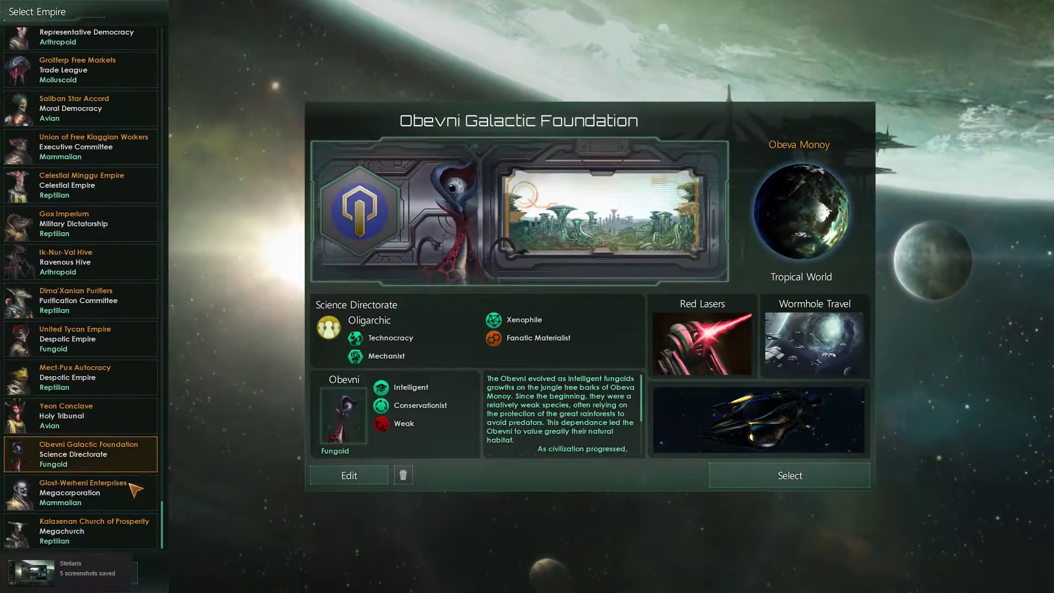
click(130, 488)
click(103, 537)
Return to the main menu and exit the game to the desktop
click(101, 571)
click(772, 454)
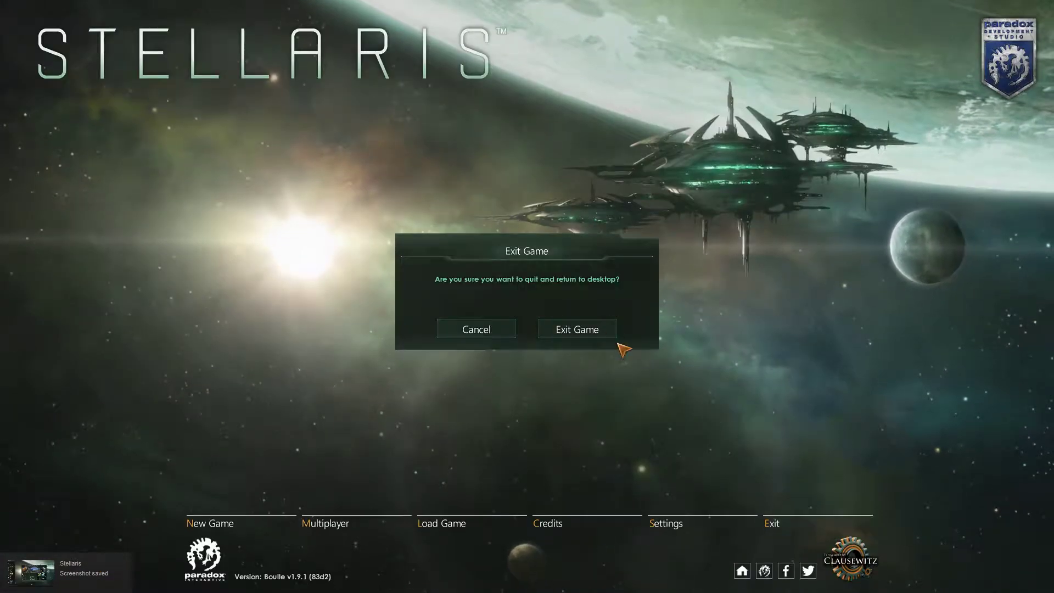
click(577, 329)
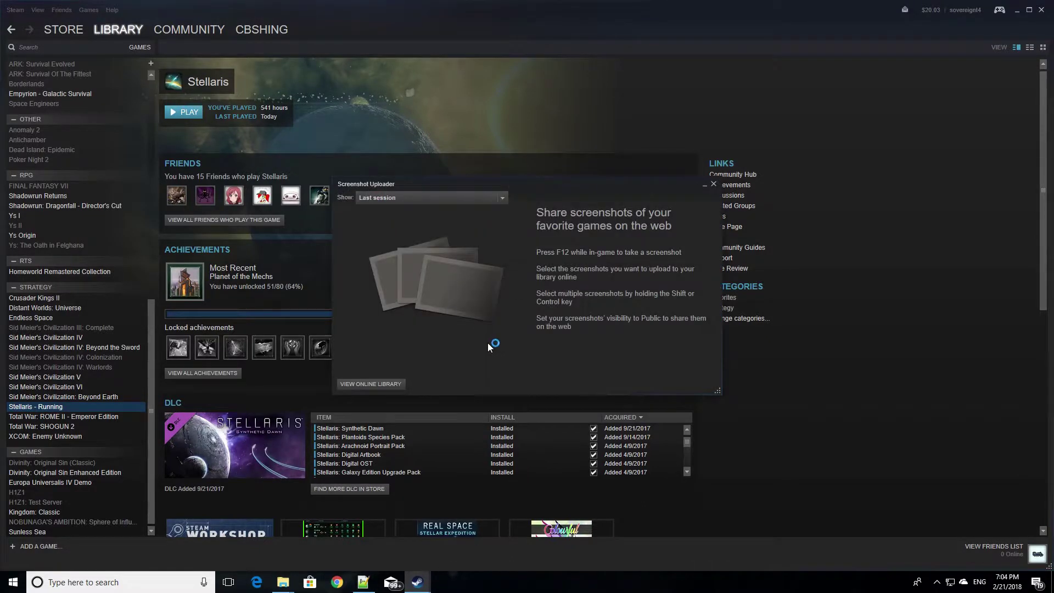
Upload the Prescripted Empires mod to the Steam Workshop with the launcher's mod tools, and close the launcher
click(697, 398)
click(745, 187)
click(324, 233)
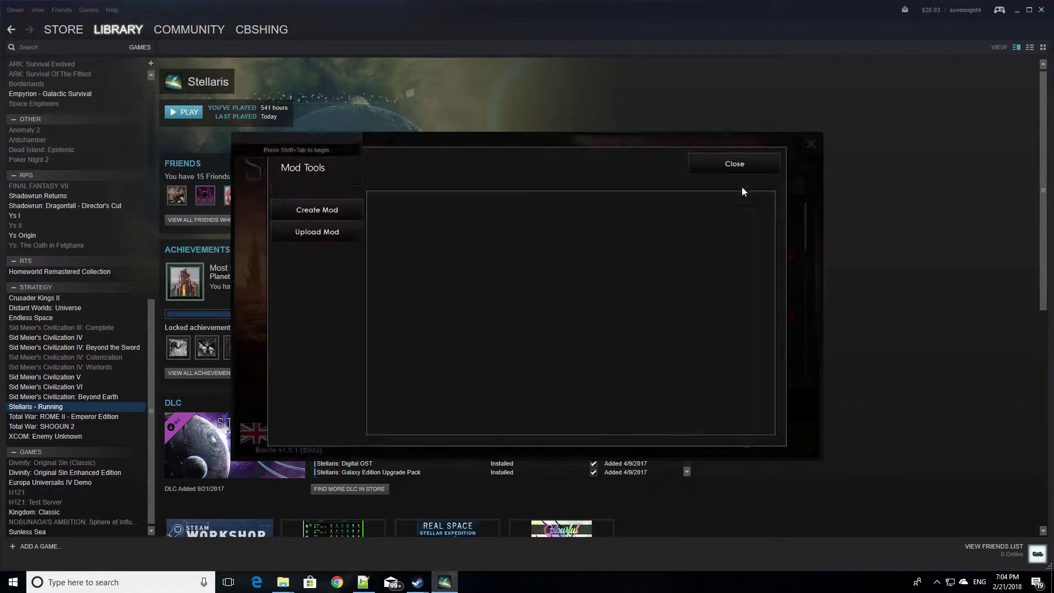
click(432, 407)
click(591, 409)
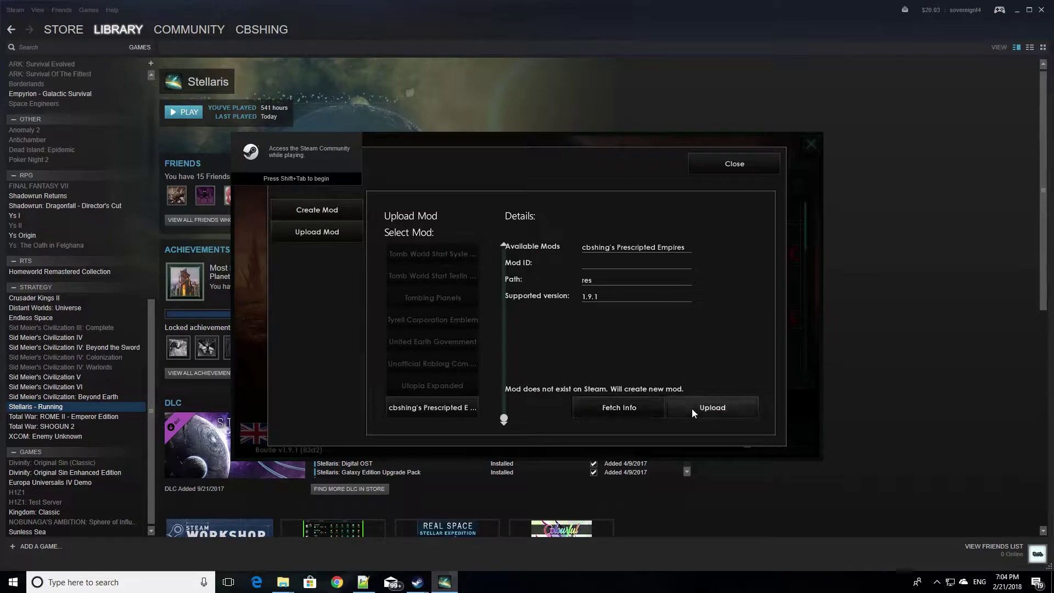
click(693, 409)
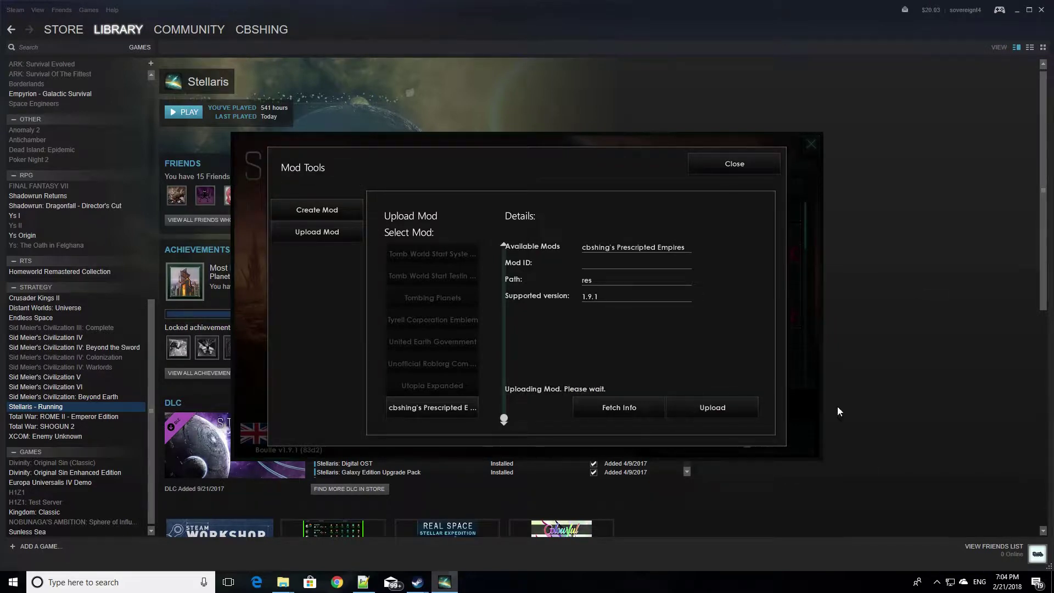
click(769, 161)
click(811, 144)
Open the published Prescripted Empires item from the account's own Steam Workshop items
mouse_move(261, 30)
click(275, 48)
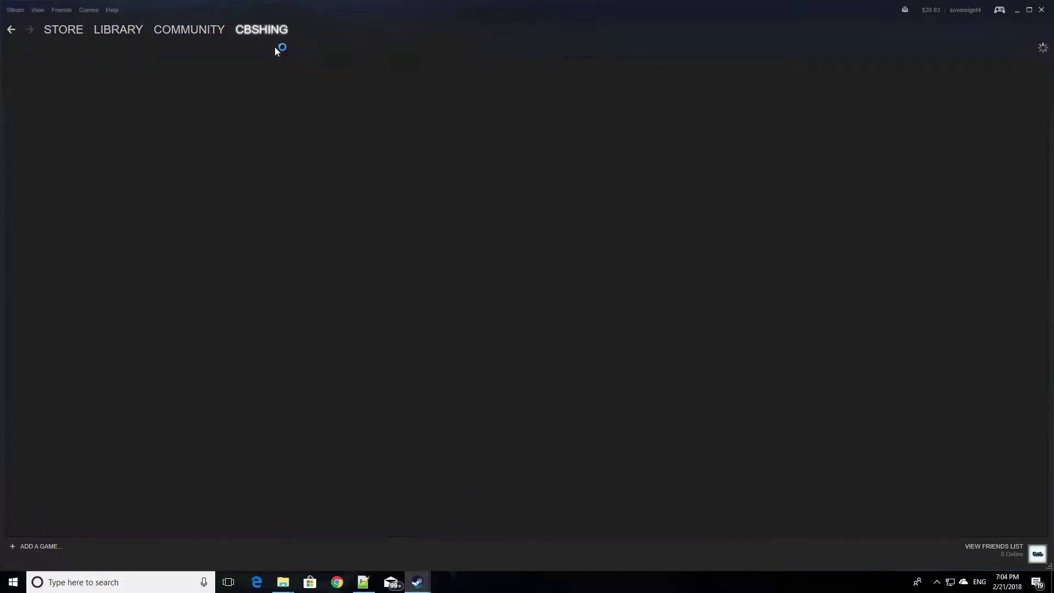
click(342, 226)
click(789, 139)
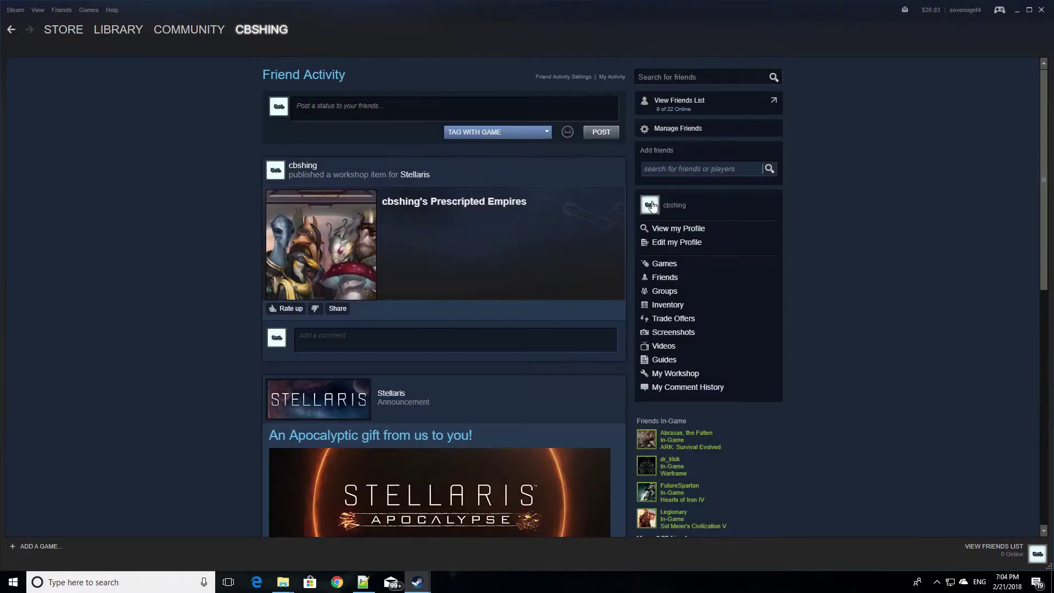
click(675, 374)
click(313, 212)
Set the Workshop item's description to "A collection of my non-Human prescripted empires. Have fun everyone!"
scroll(611, 328, down, 5)
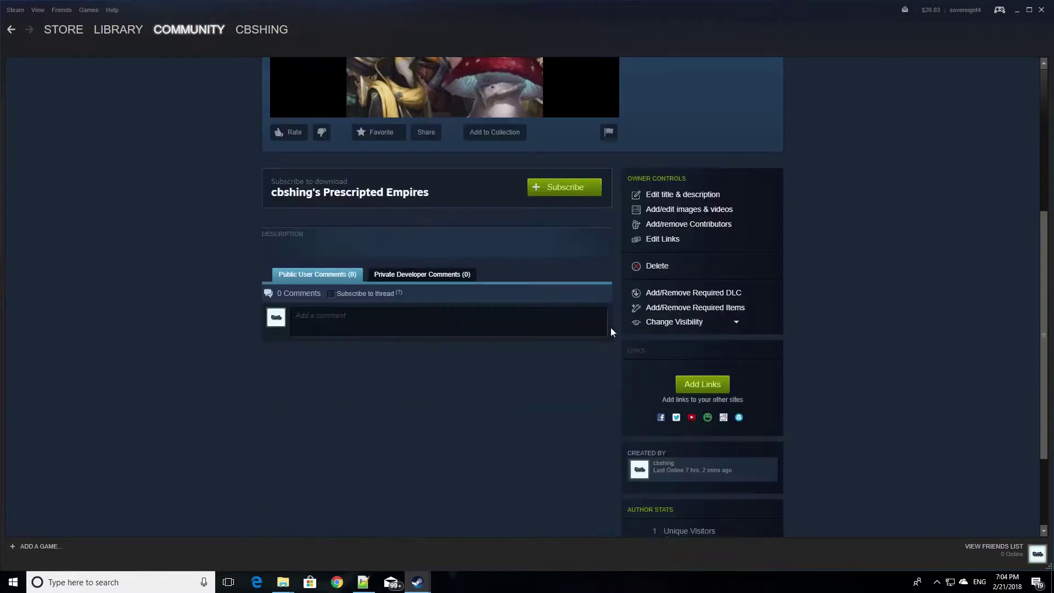
scroll(690, 327, up, 4)
scroll(689, 326, down, 2)
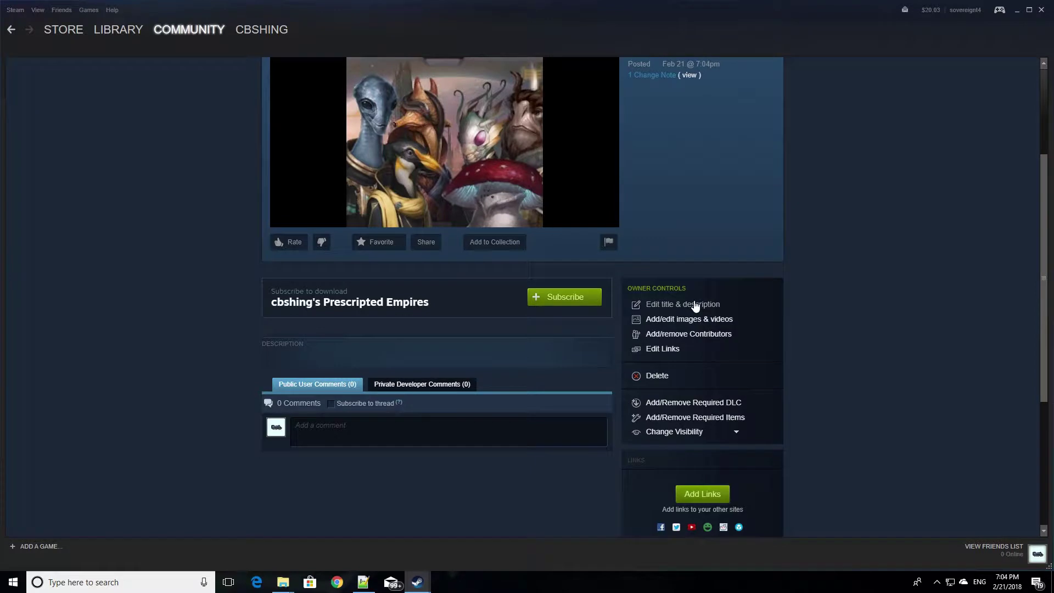
scroll(694, 304, down, 1)
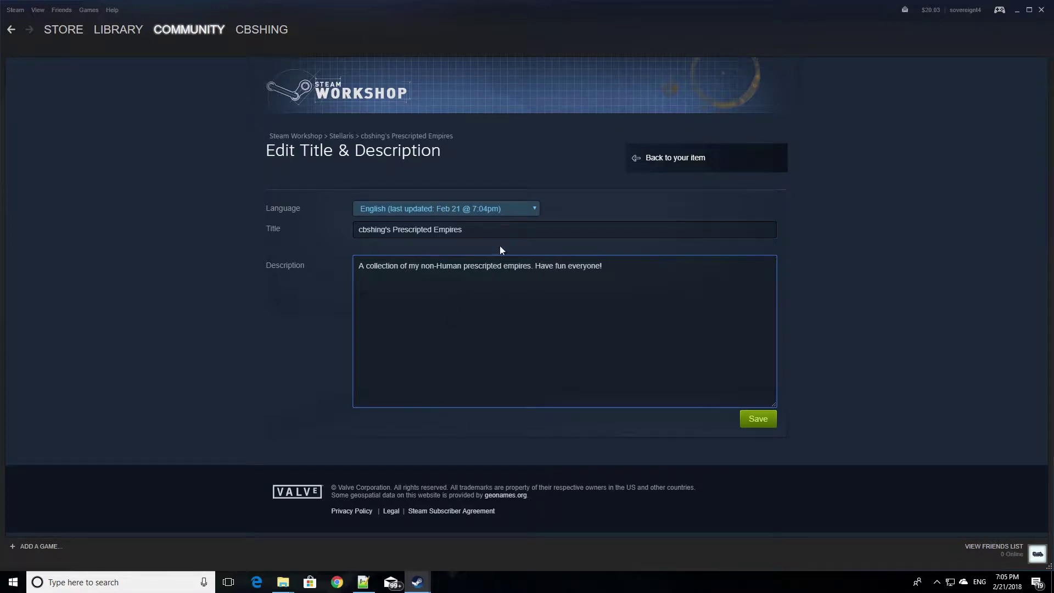
click(678, 196)
scroll(590, 379, down, 3)
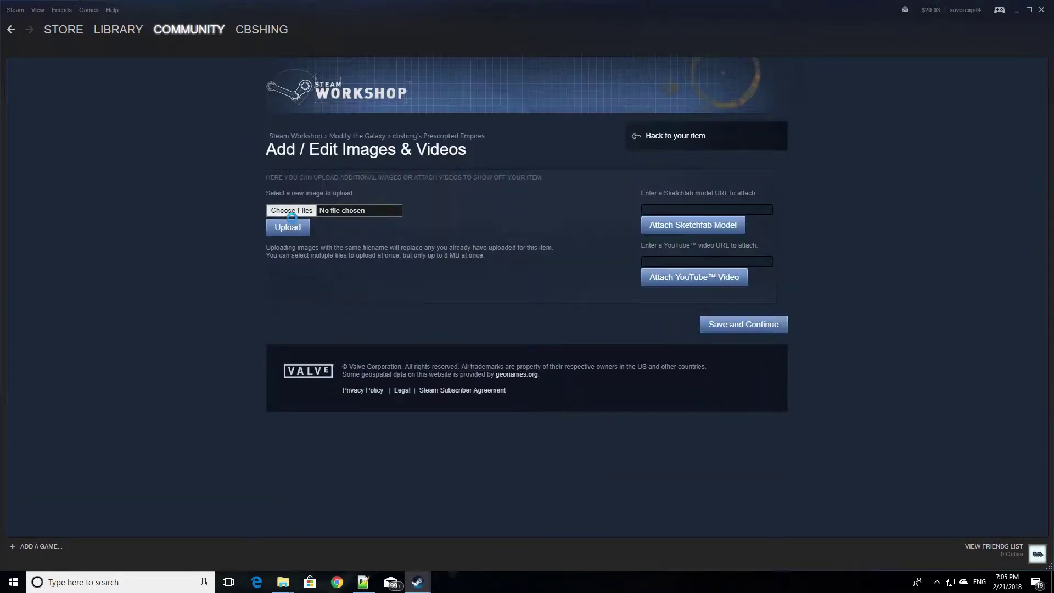
click(283, 211)
click(201, 26)
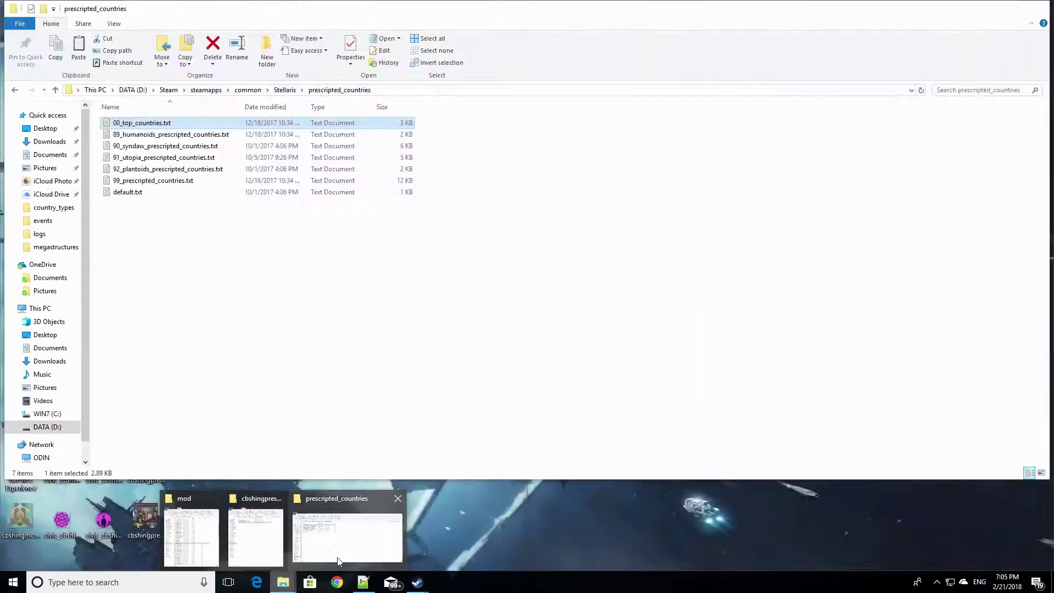
mouse_move(418, 582)
click(464, 536)
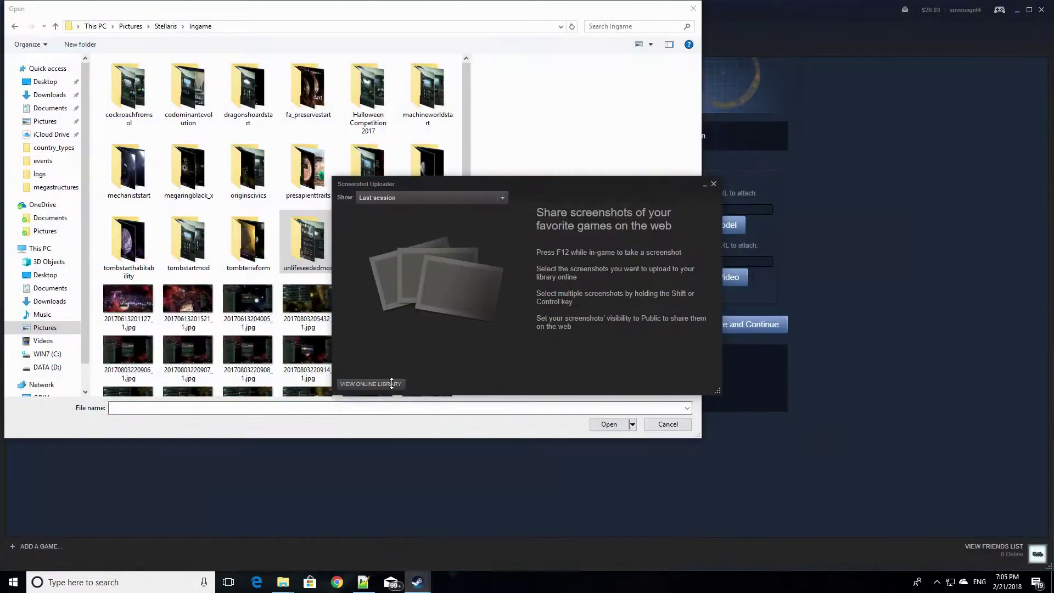
click(697, 9)
click(362, 384)
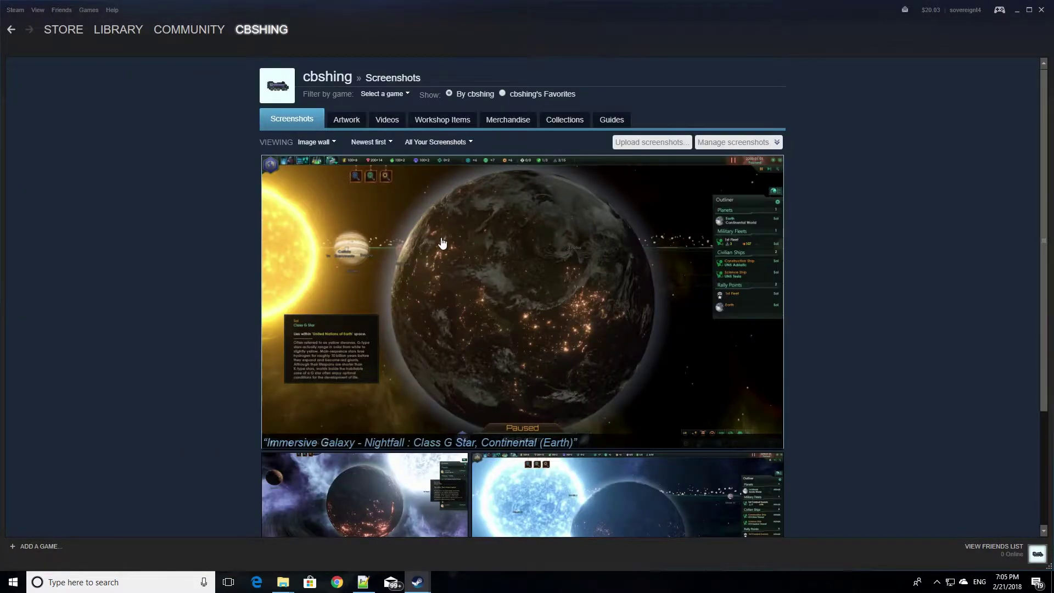
scroll(521, 296, down, 5)
List the Stellaris screenshots in the Screenshot Uploader and show their folder on disk
mouse_move(417, 582)
click(473, 528)
click(459, 198)
click(450, 224)
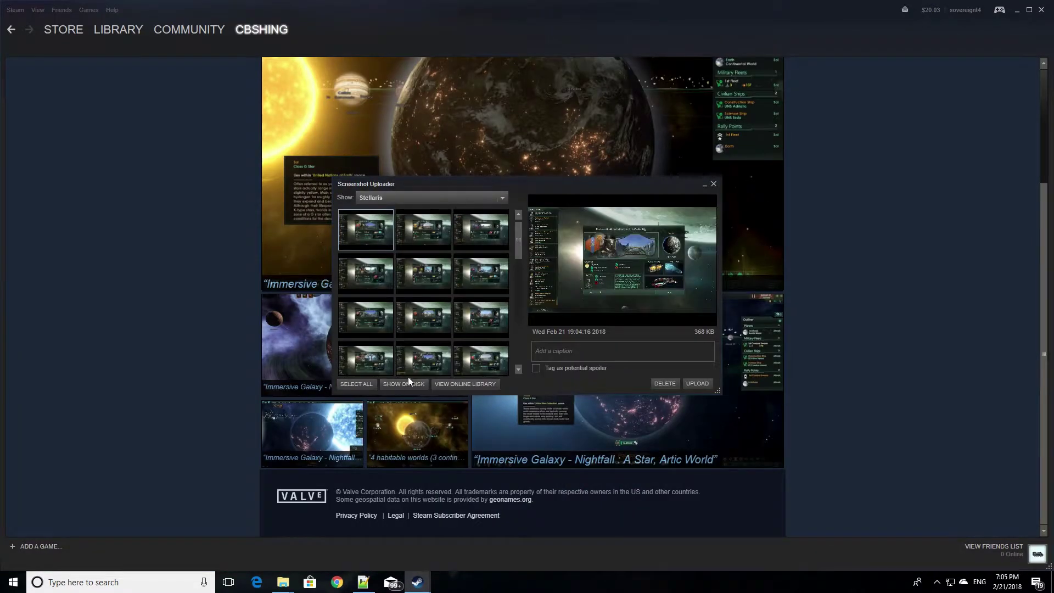
click(404, 384)
click(608, 154)
shift+click(365, 286)
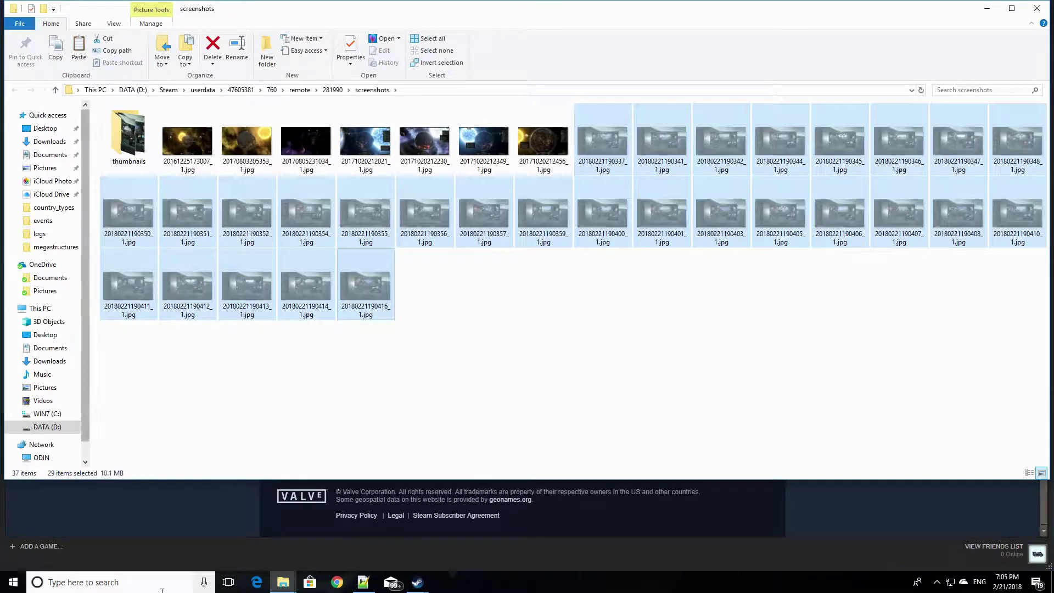
click(283, 588)
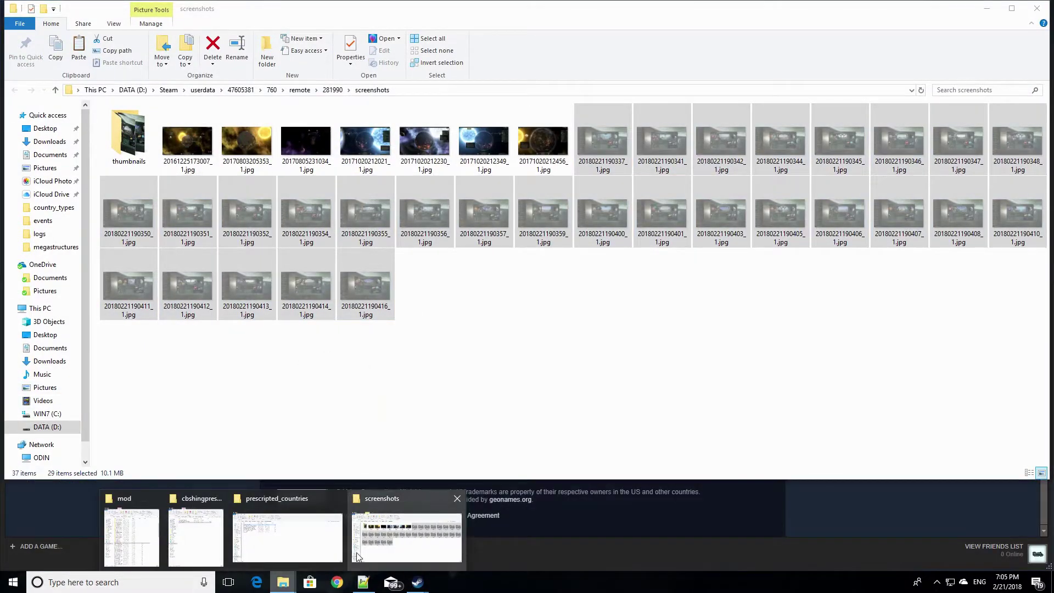
click(418, 584)
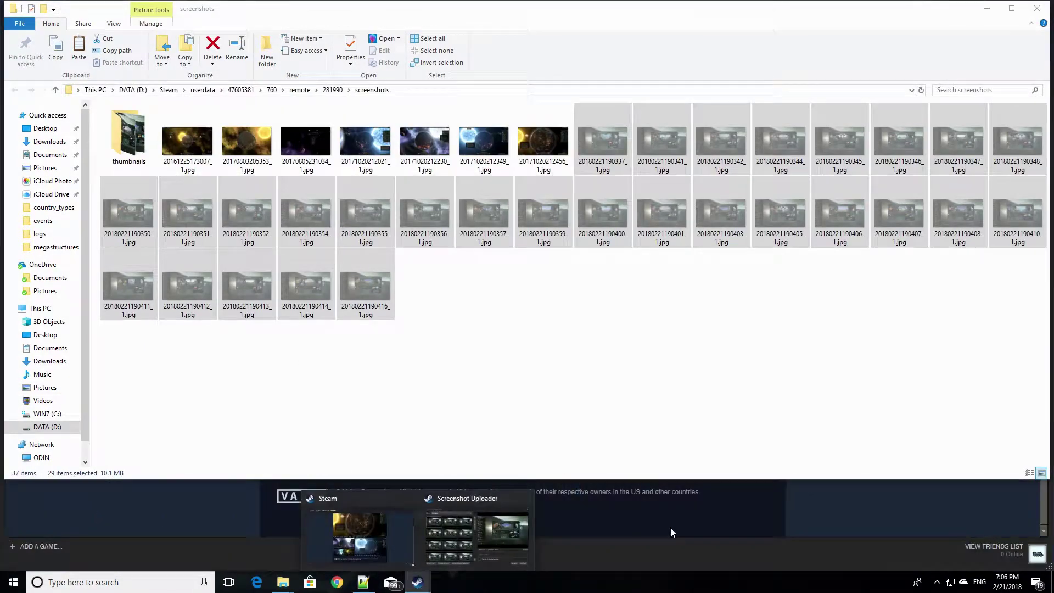
click(54, 130)
key(ctrl+v)
click(793, 520)
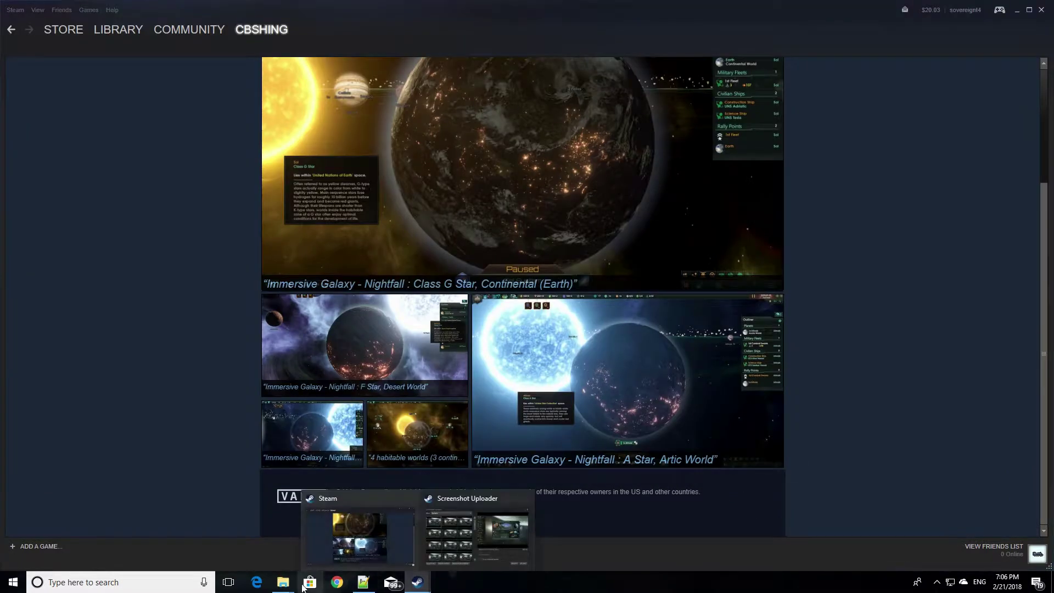
Return to the Prescripted Empires Workshop item and open its image and video editing page
scroll(284, 227, up, 3)
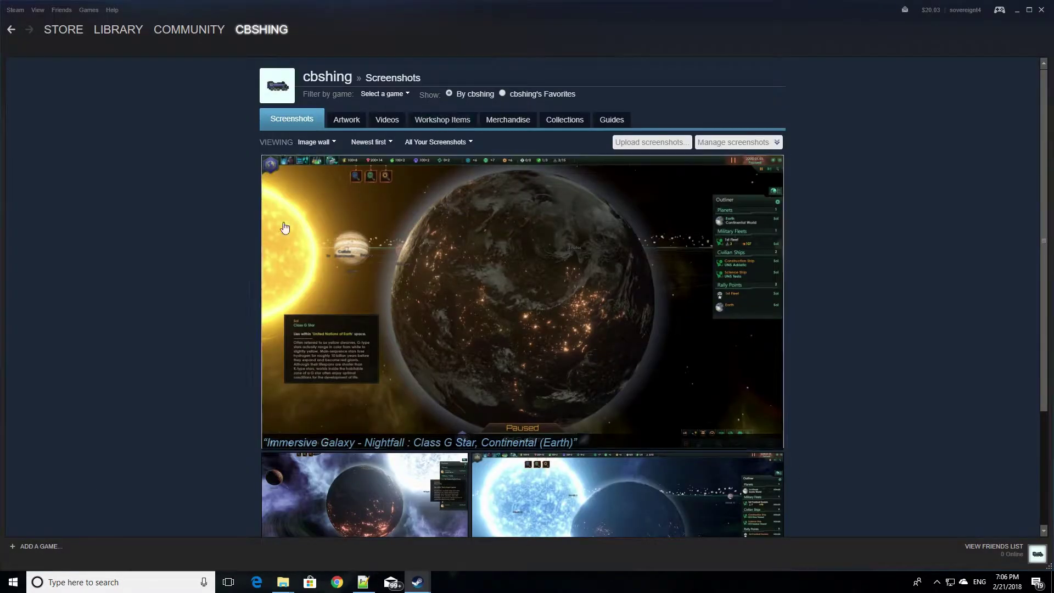
click(442, 120)
click(286, 236)
click(287, 243)
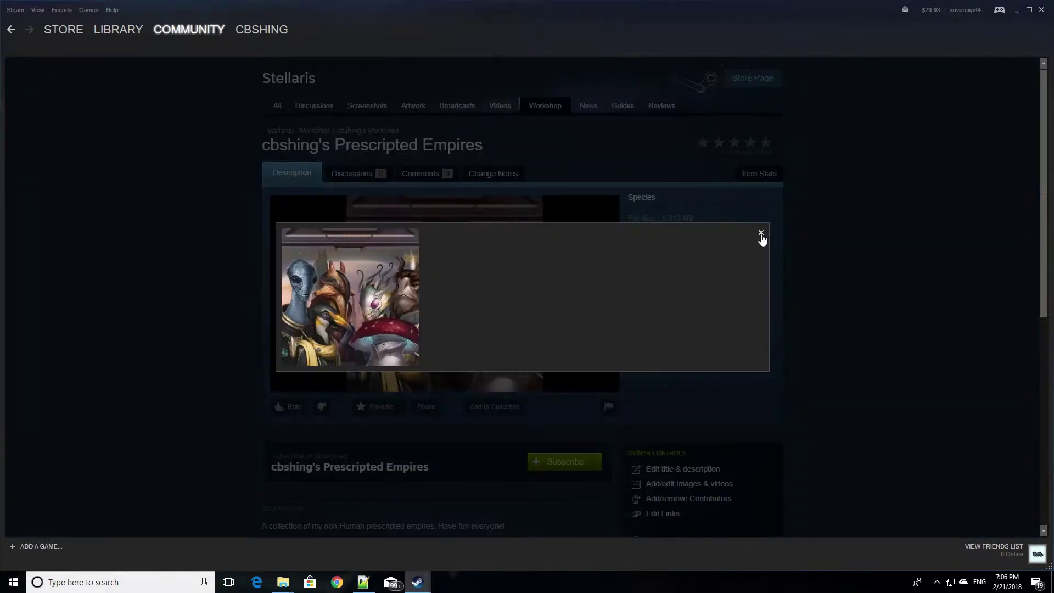
click(761, 233)
scroll(763, 238, down, 4)
click(690, 266)
click(297, 207)
click(45, 82)
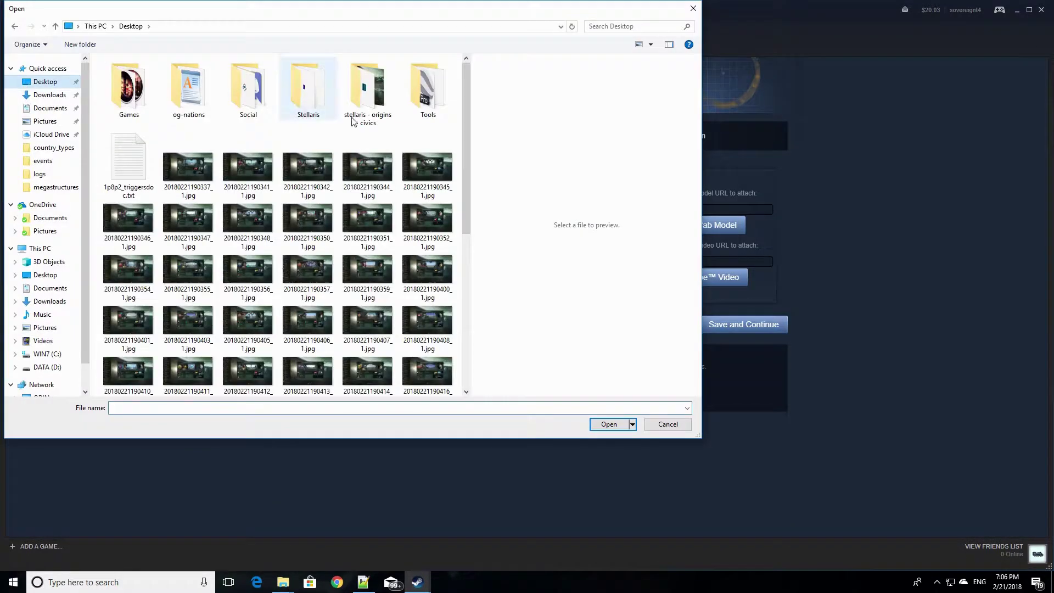
double_click(248, 168)
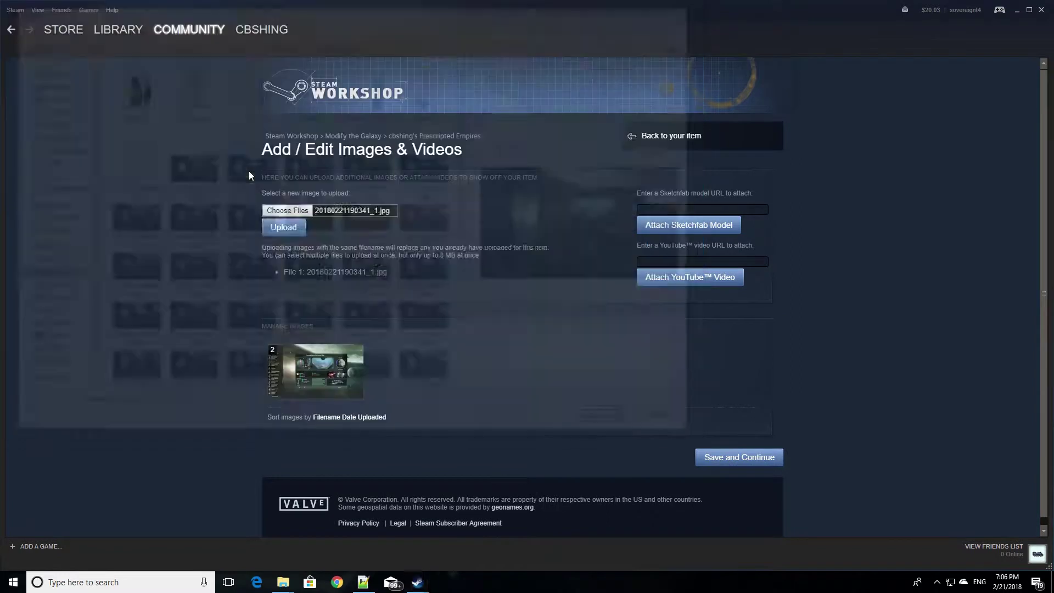
click(288, 226)
click(297, 211)
double_click(308, 169)
click(286, 225)
click(305, 211)
double_click(368, 167)
click(304, 211)
double_click(134, 229)
click(284, 228)
click(287, 211)
double_click(188, 220)
click(294, 229)
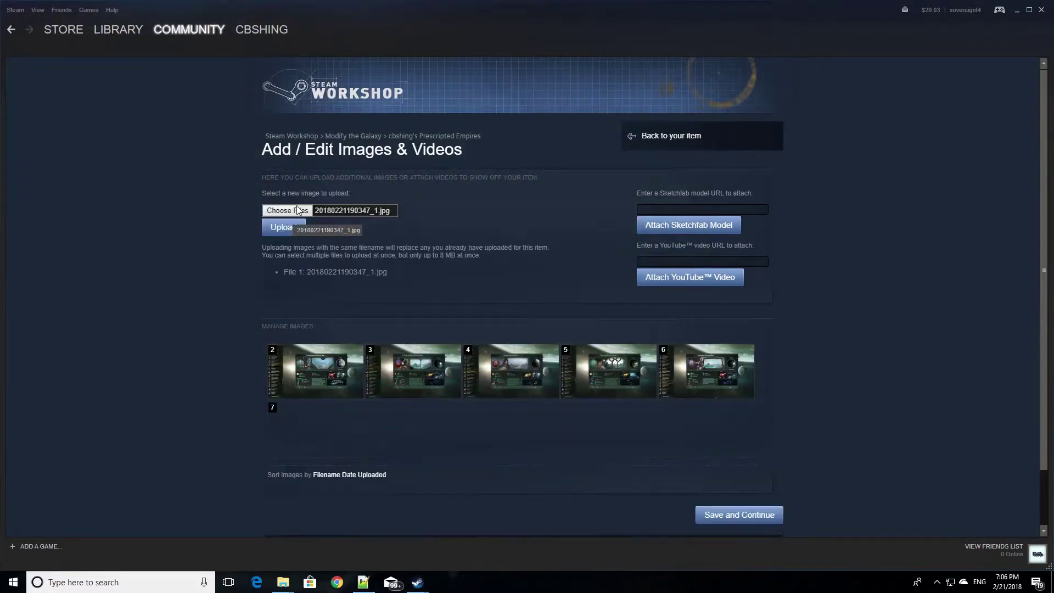
click(297, 211)
double_click(267, 219)
click(296, 224)
click(300, 212)
double_click(324, 226)
click(294, 231)
click(301, 211)
double_click(358, 220)
click(307, 211)
double_click(414, 228)
click(282, 232)
click(302, 212)
double_click(201, 257)
click(283, 226)
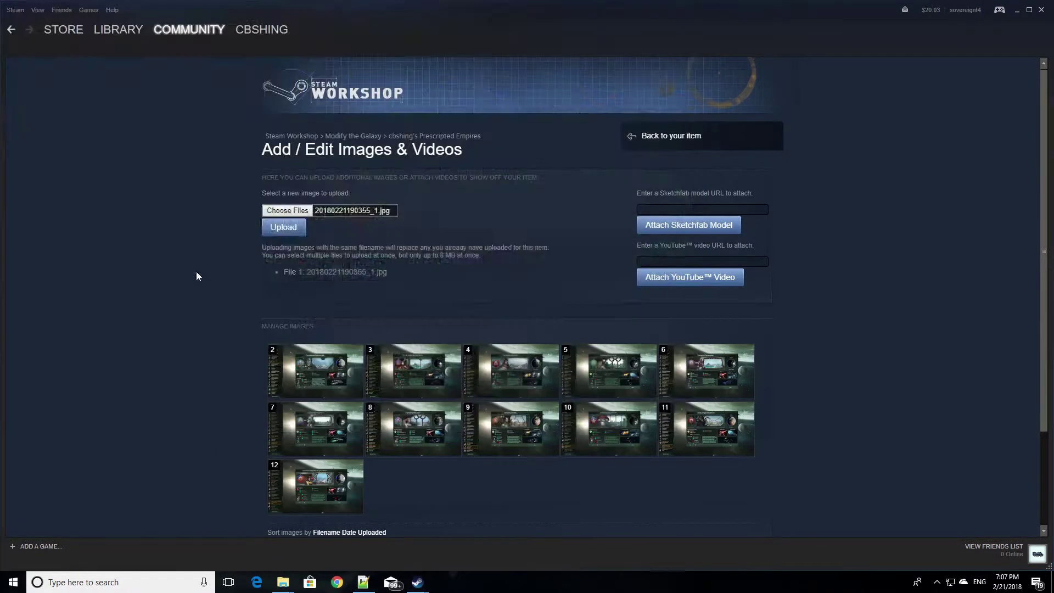
click(292, 213)
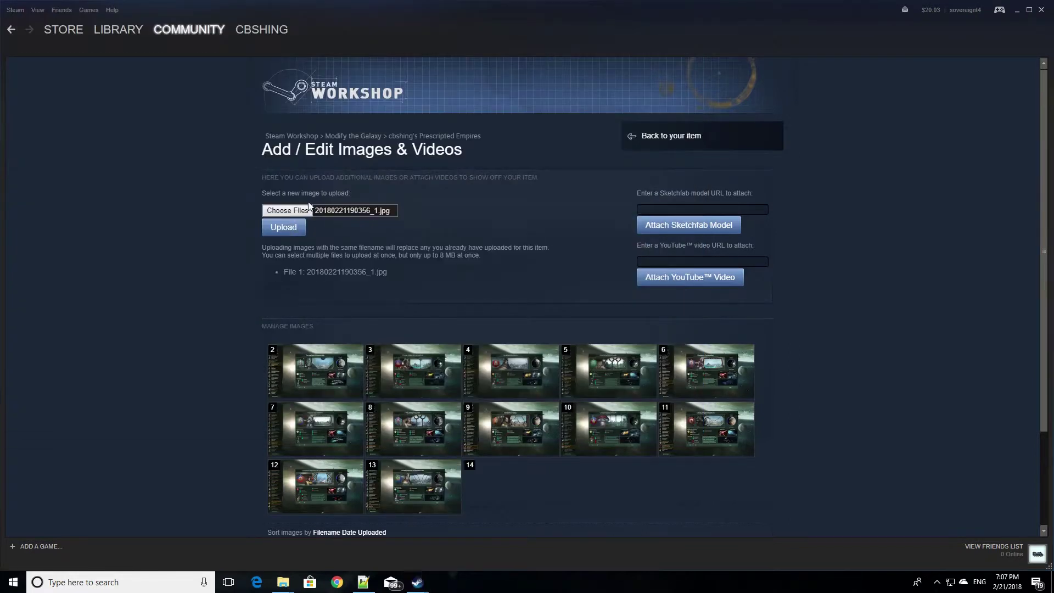
click(287, 210)
double_click(306, 275)
click(306, 214)
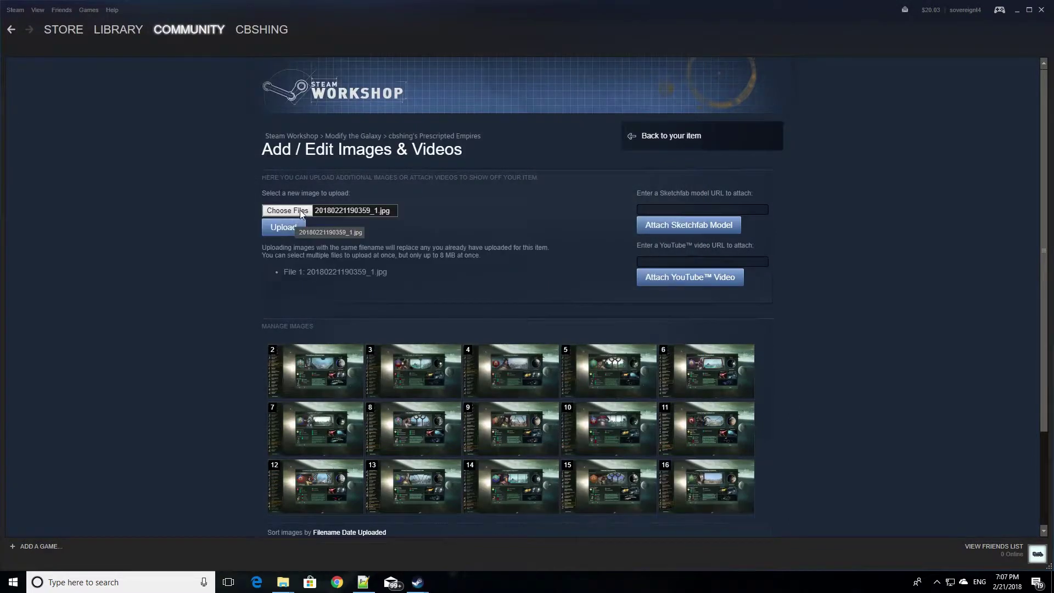
click(300, 210)
double_click(442, 277)
click(285, 227)
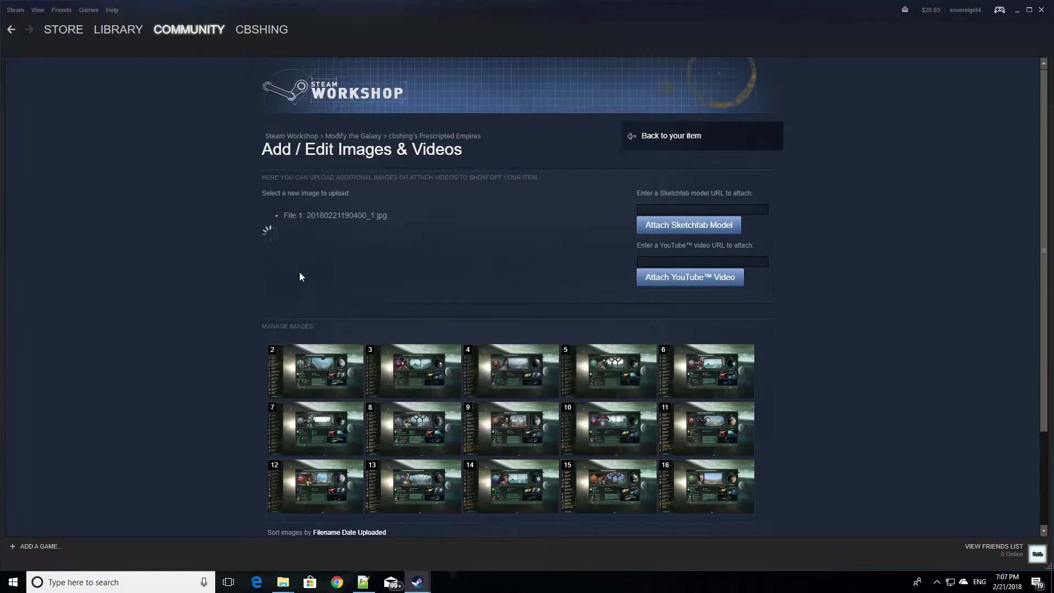
scroll(299, 272, down, 1)
click(288, 156)
double_click(149, 322)
click(285, 171)
click(287, 156)
double_click(189, 323)
click(295, 173)
click(291, 156)
double_click(292, 330)
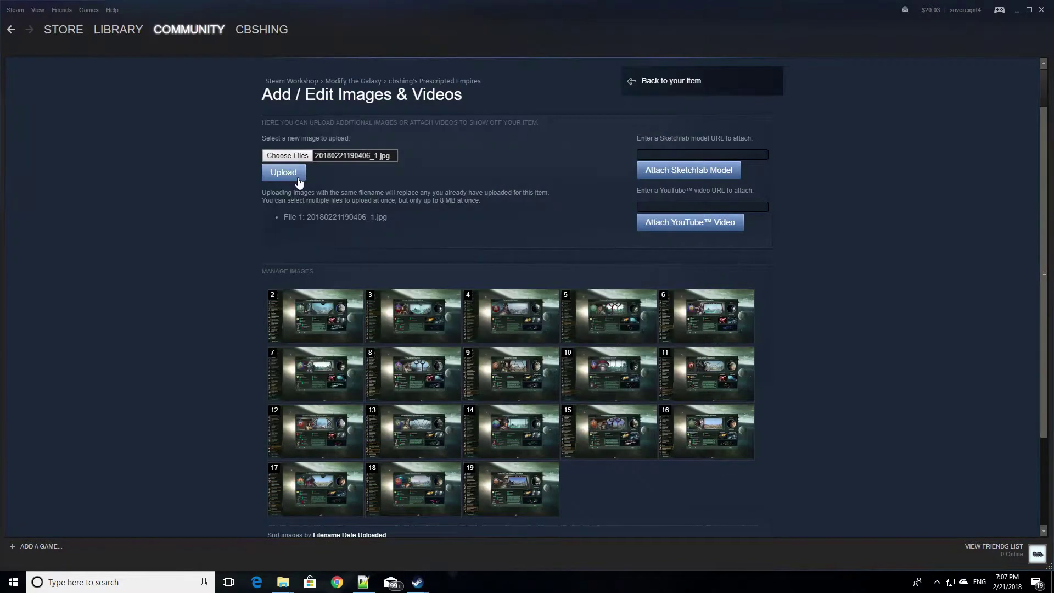
click(300, 156)
click(377, 329)
double_click(377, 329)
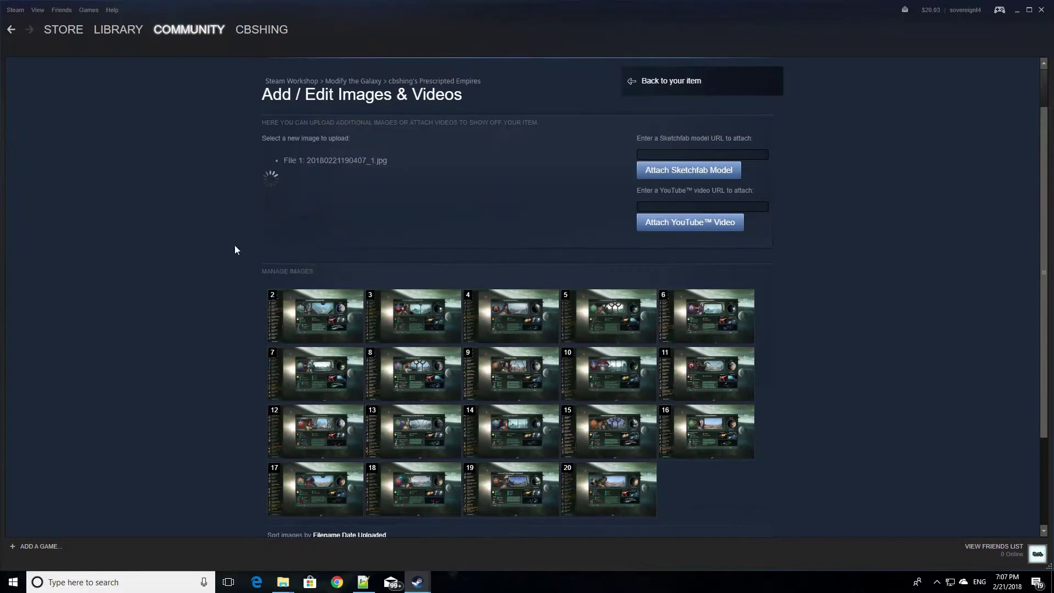
click(300, 156)
double_click(428, 324)
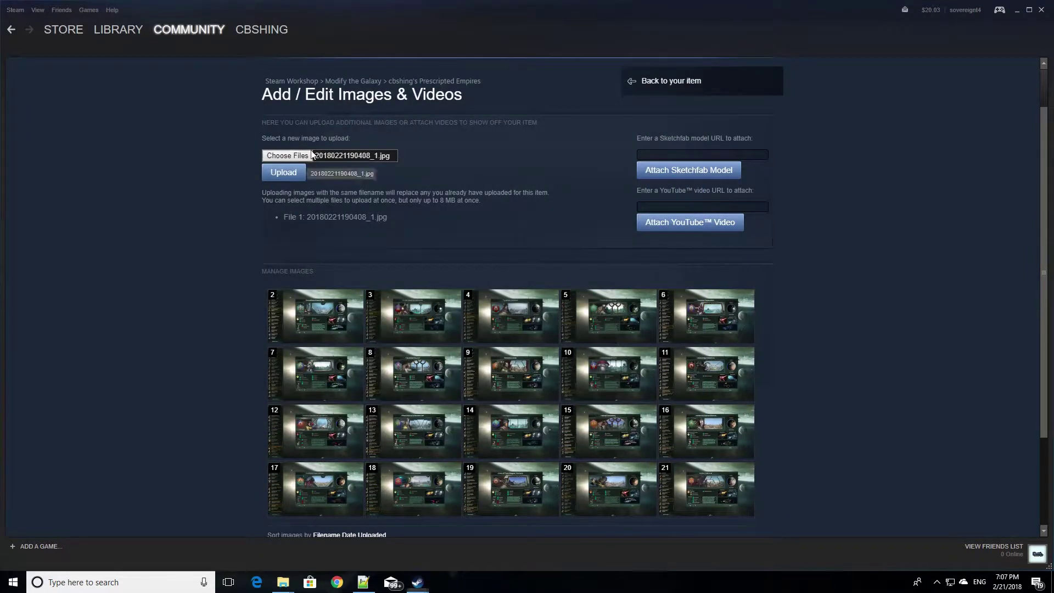
click(287, 156)
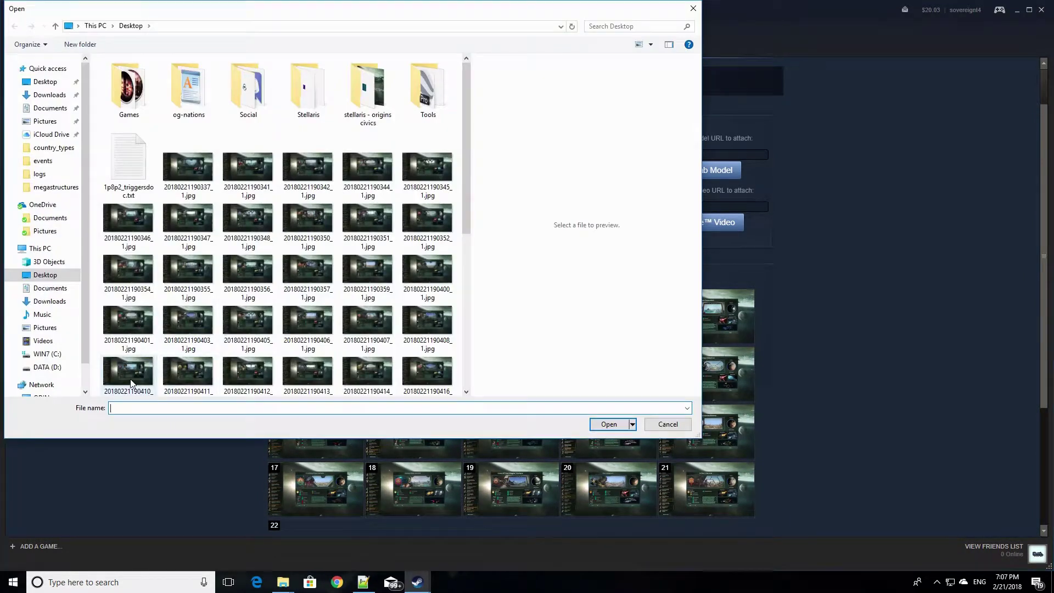
double_click(135, 378)
click(299, 156)
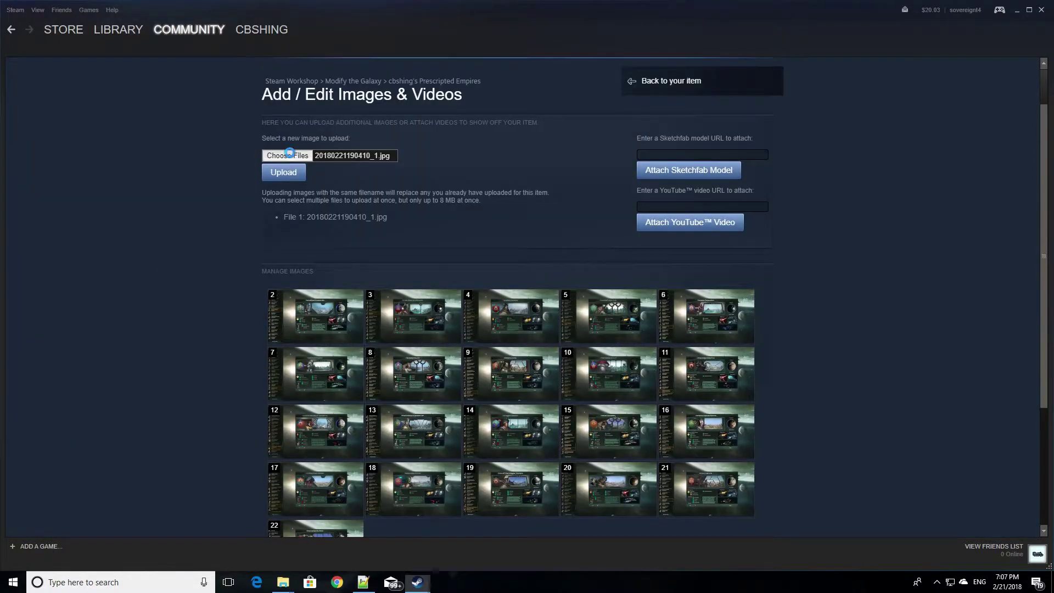
double_click(199, 379)
scroll(224, 282, down, 1)
click(307, 104)
double_click(248, 374)
click(291, 102)
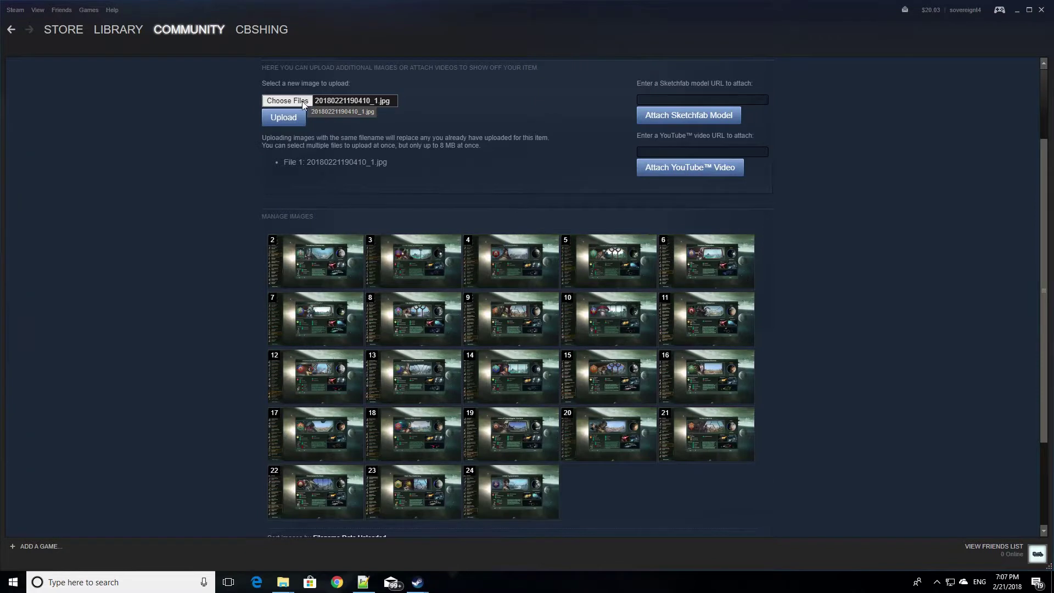
double_click(264, 377)
click(292, 103)
double_click(312, 376)
click(305, 101)
double_click(365, 376)
click(289, 123)
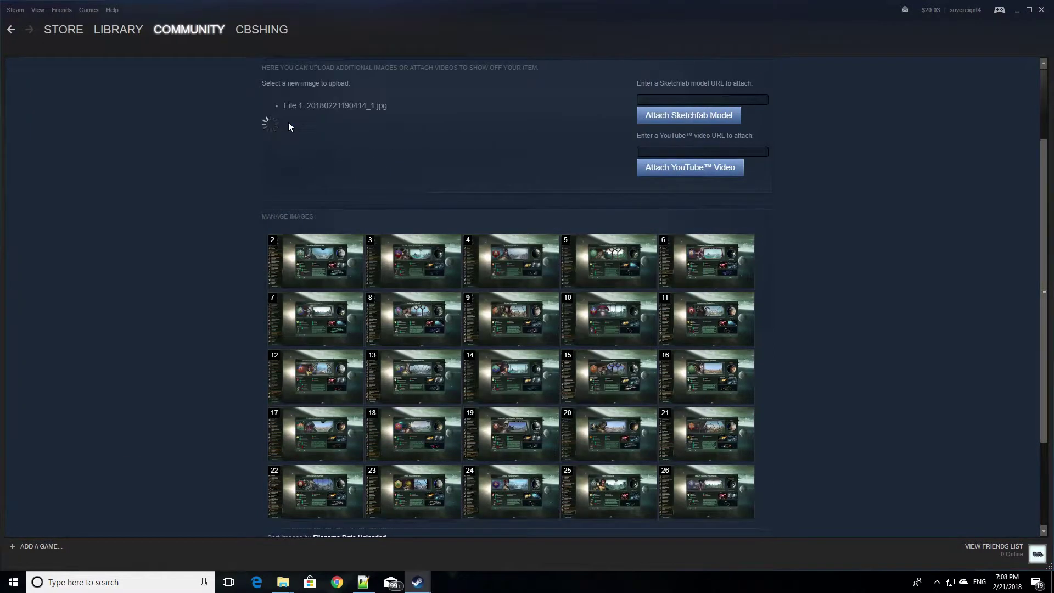
click(303, 102)
scroll(430, 377, down, 5)
scroll(430, 352, up, 1)
double_click(432, 298)
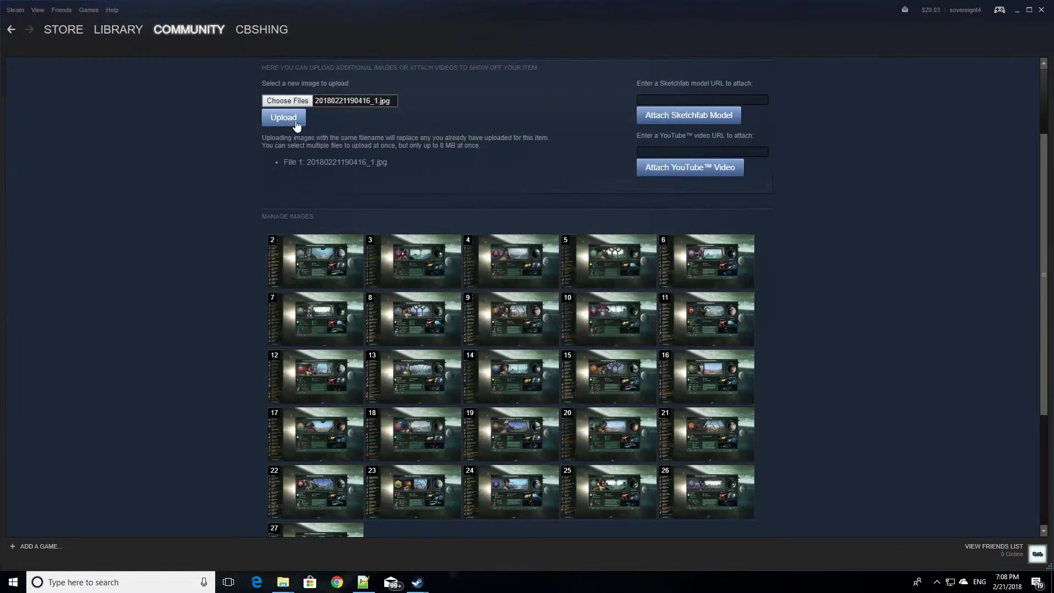
click(296, 123)
scroll(451, 363, down, 3)
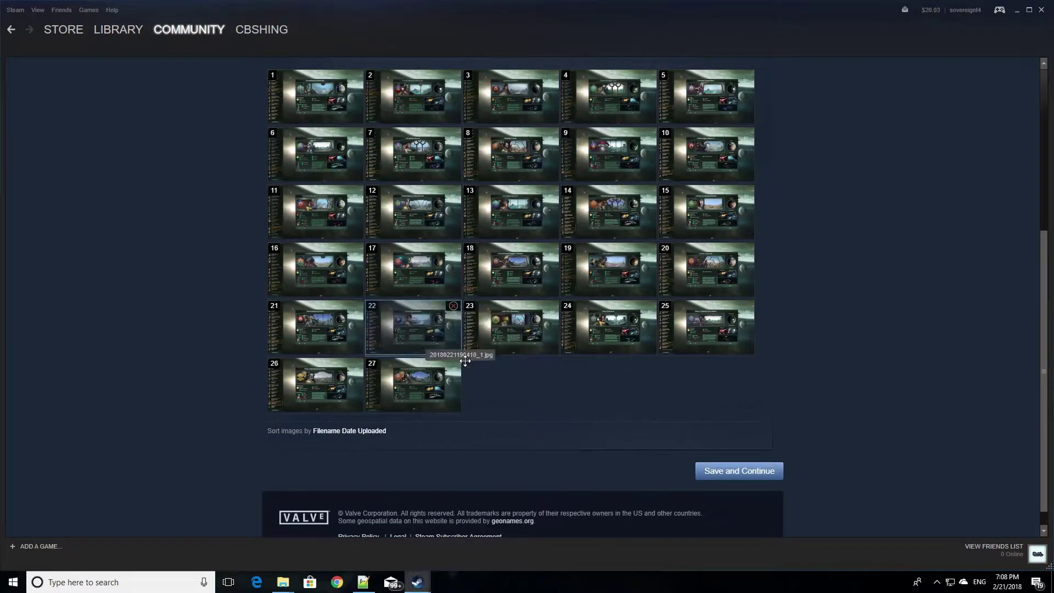
Save the uploaded images and return to the Workshop item's page
click(740, 471)
scroll(645, 334, down, 3)
click(662, 372)
scroll(486, 324, down, 6)
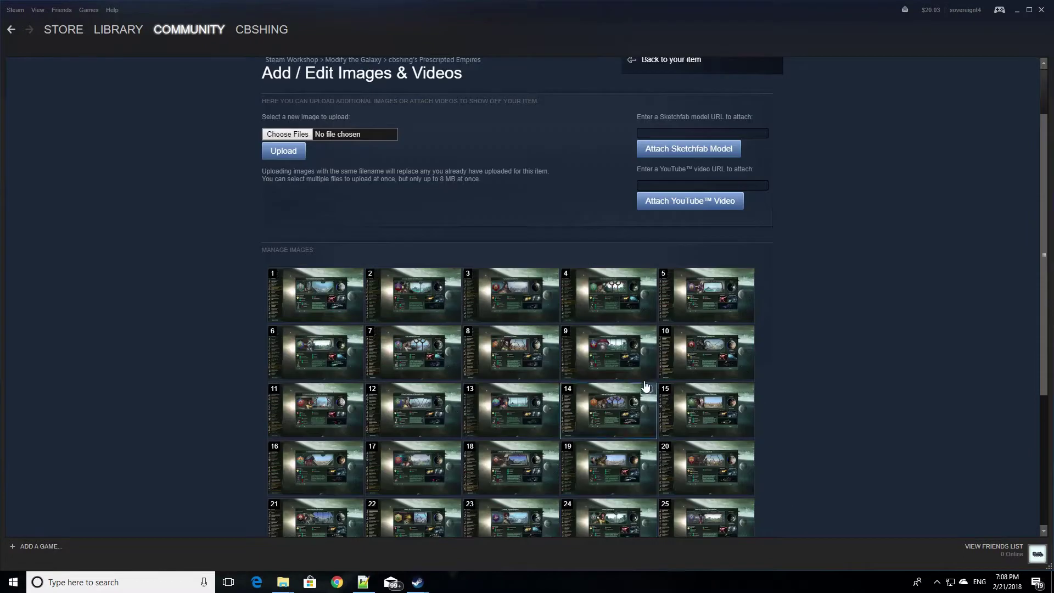
click(740, 450)
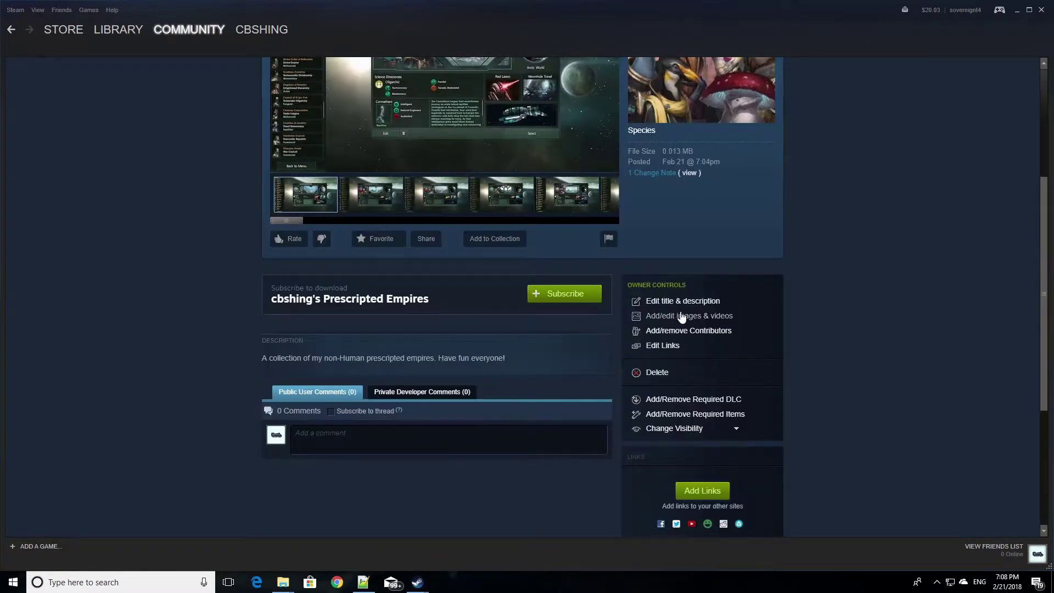
Change the description's opening to "A collection of 27 of my non-Human prescripted empires, each with a descriptor. Some of the empires may require Utopia DLC to run."
click(681, 300)
click(399, 266)
text(27 of my non-Human prescripted empires)
text(, each with a)
text( descriptor. )
text(Some of the empires may req)
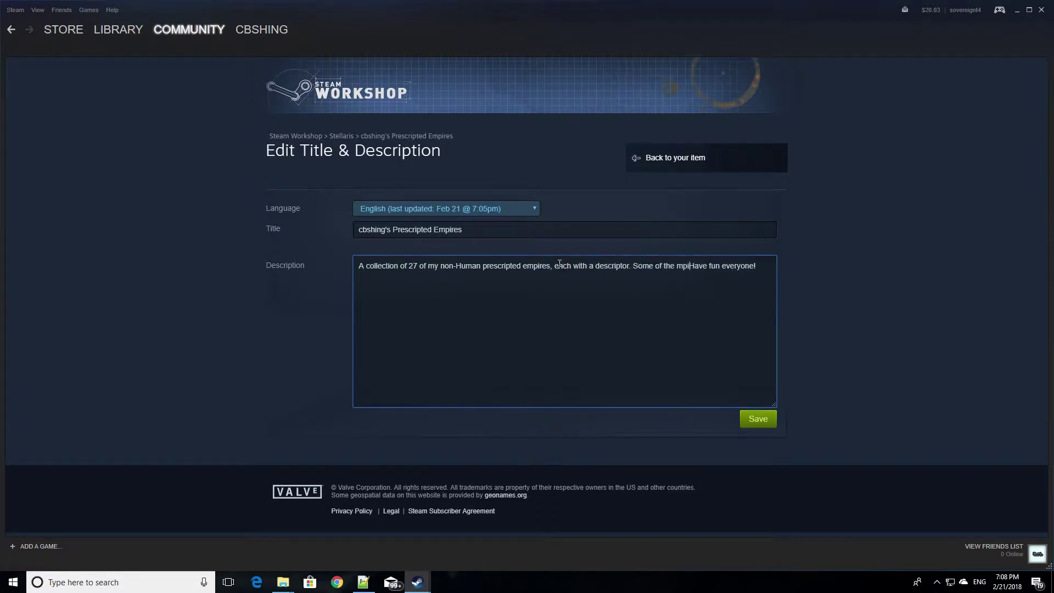
text(uire Utopia DLC to run.  )
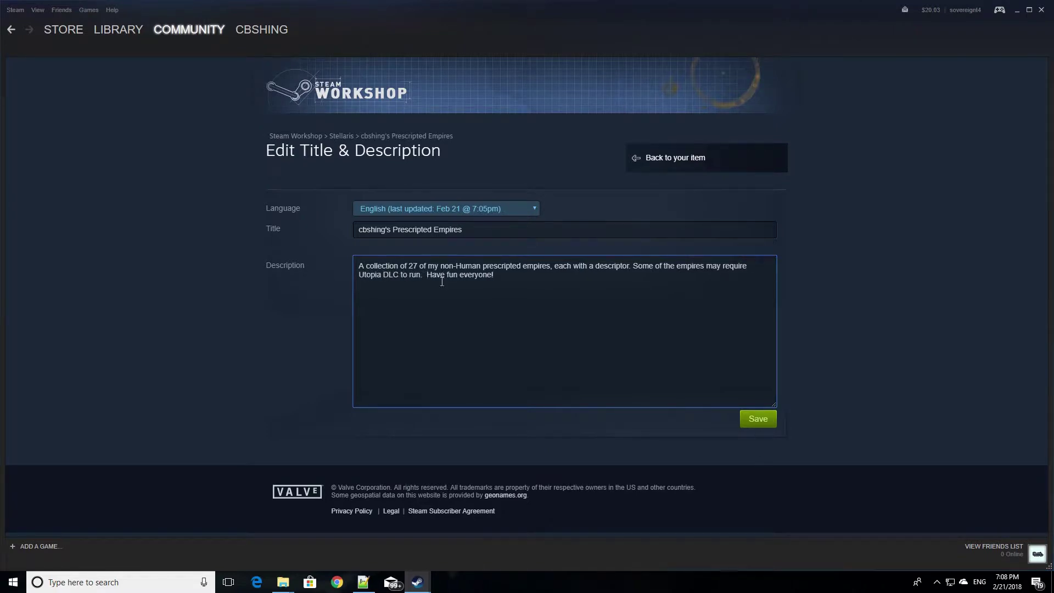
Reword the description's closing sentence as "Thanks everyone for checking out my mods and hope you all have fun!" and save the changes
text(Thanks everyone for checking out my mods and hope you all have)
key(Delete)
key(Delete)
key(Delete)
key(Delete)
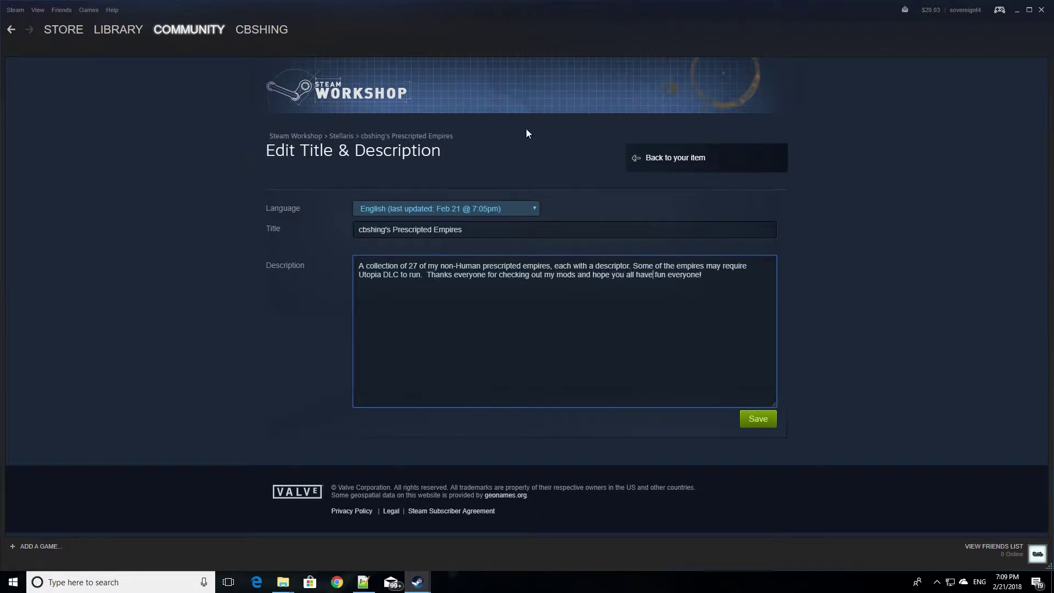
double_click(686, 274)
click(730, 375)
double_click(682, 274)
key(BackSpace)
key(BackSpace)
click(758, 419)
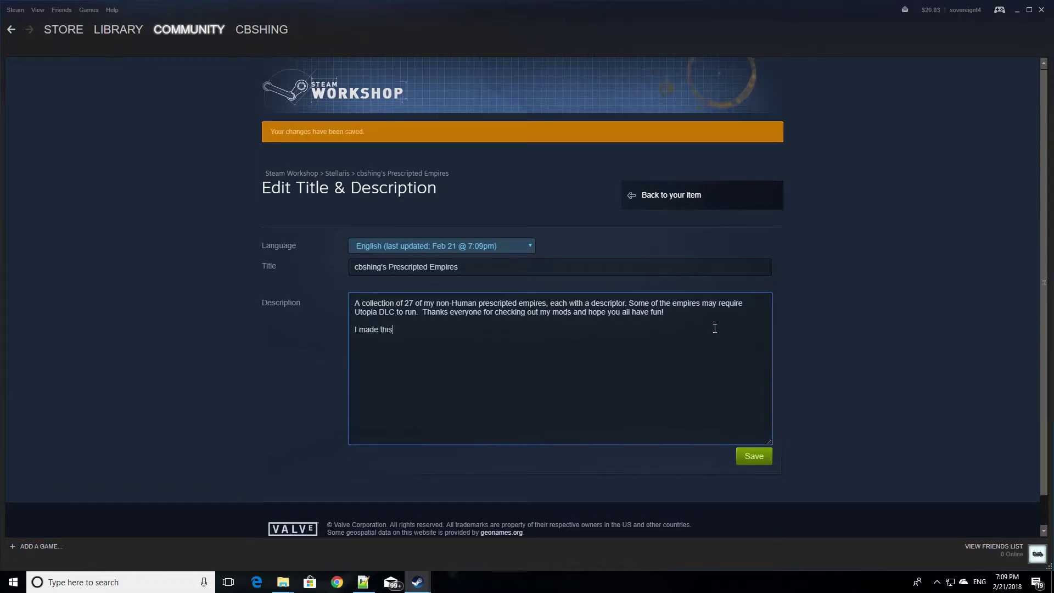
Add a description paragraph reading "I made this set of empires following my [url=]guide[/url] here on the workshop! Hope to see your empires shared soon."
text(of empires following my [url=]guide[/url] here on the workshop)
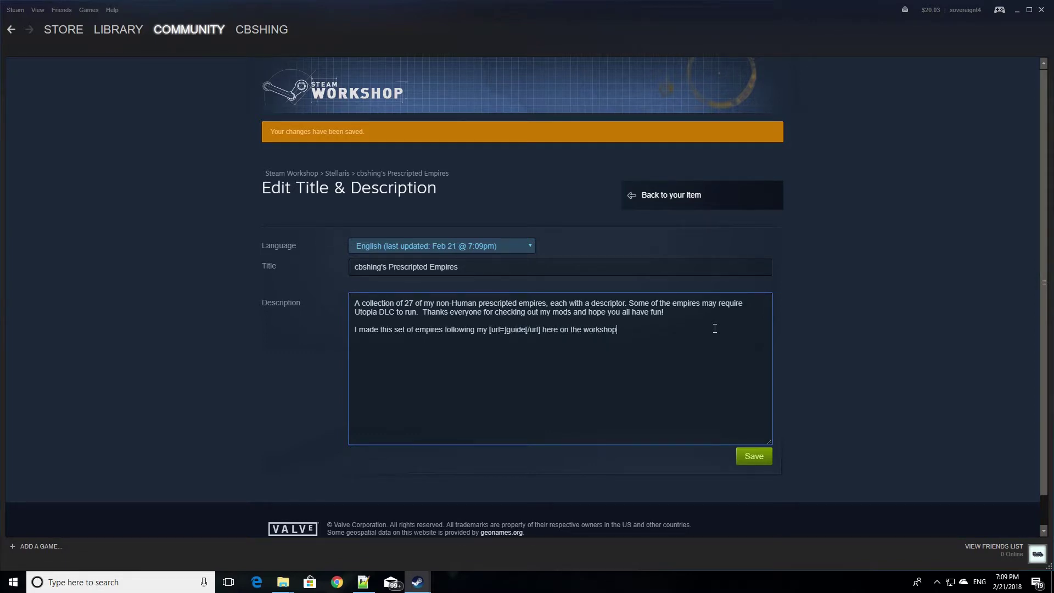
text(!  Hope to see your empires shared soon)
Insert the line "Compatibility: 1.9.1" between the two description paragraphs and save the description
click(718, 324)
key(Return)
key(Return)
key(Up)
text(Compatibility:)
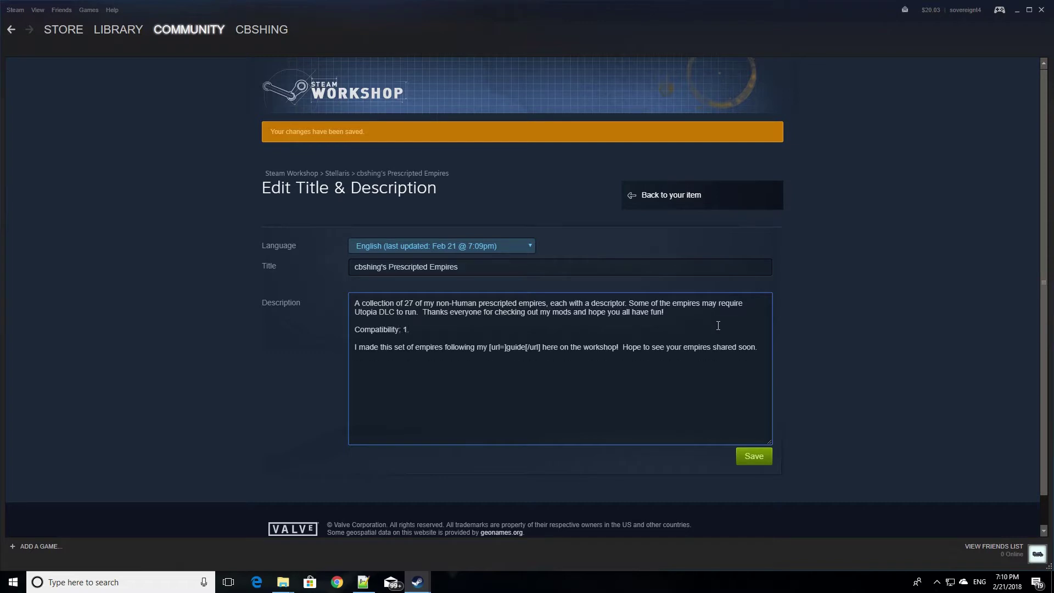
click(754, 456)
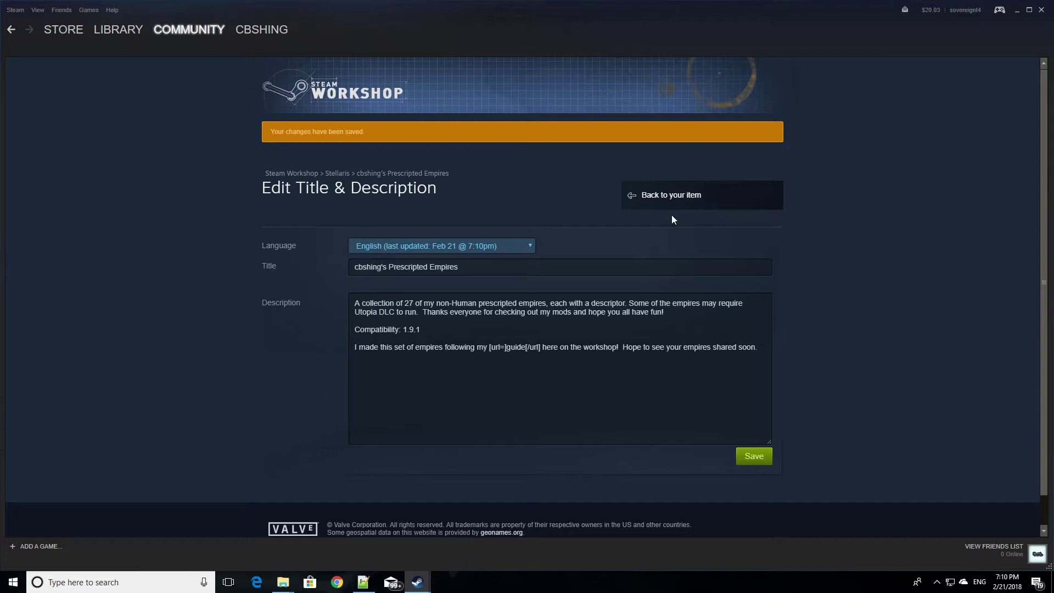
Return to the Workshop item's page and review how its images and description are presented
scroll(669, 301, down, 1)
key(ctrl+a)
click(671, 162)
scroll(608, 295, down, 2)
scroll(760, 293, up, 2)
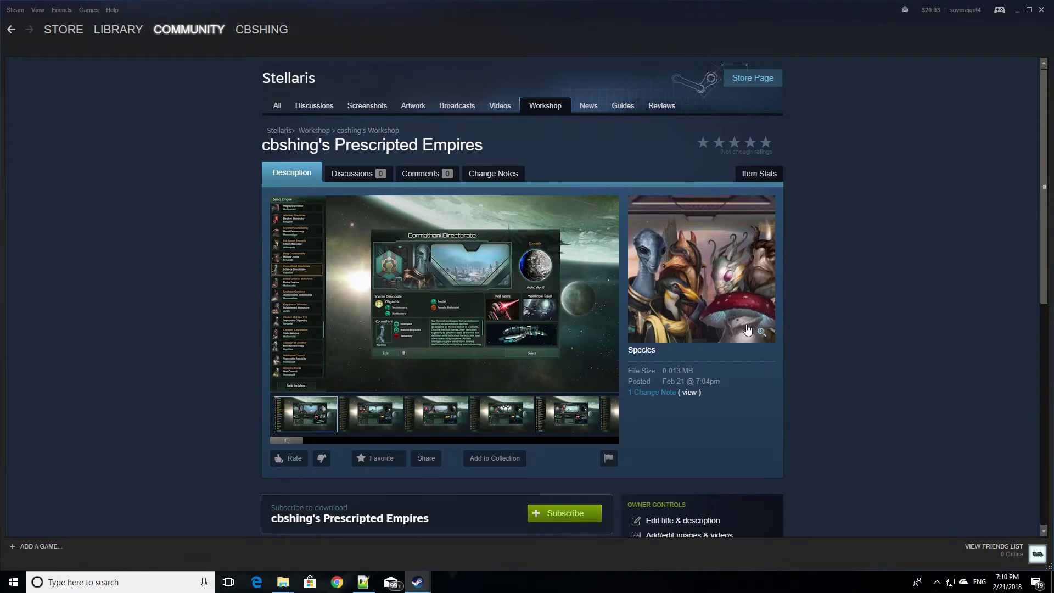